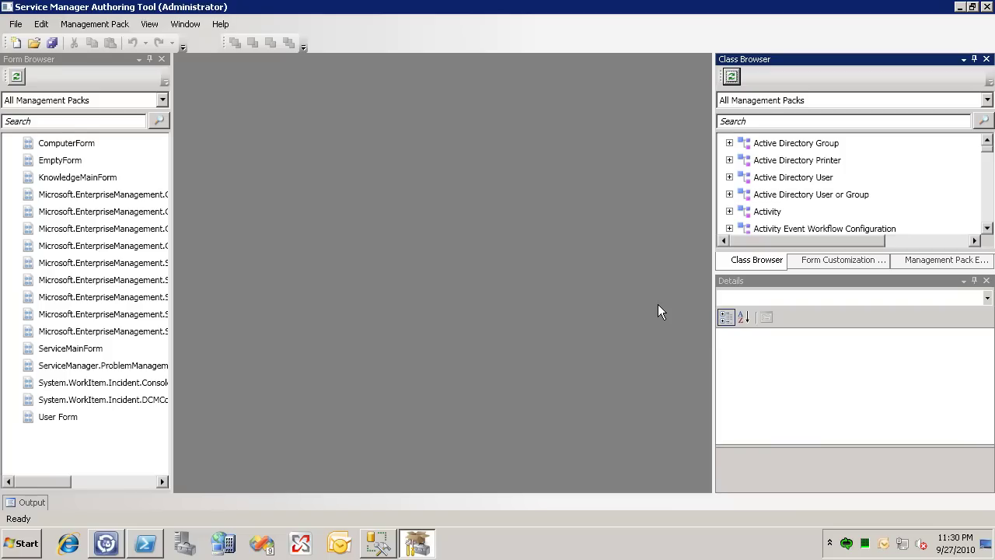
# Create a new management pack and save it as IncidentCustomer in the Demo folder
pyautogui.click(16, 44)
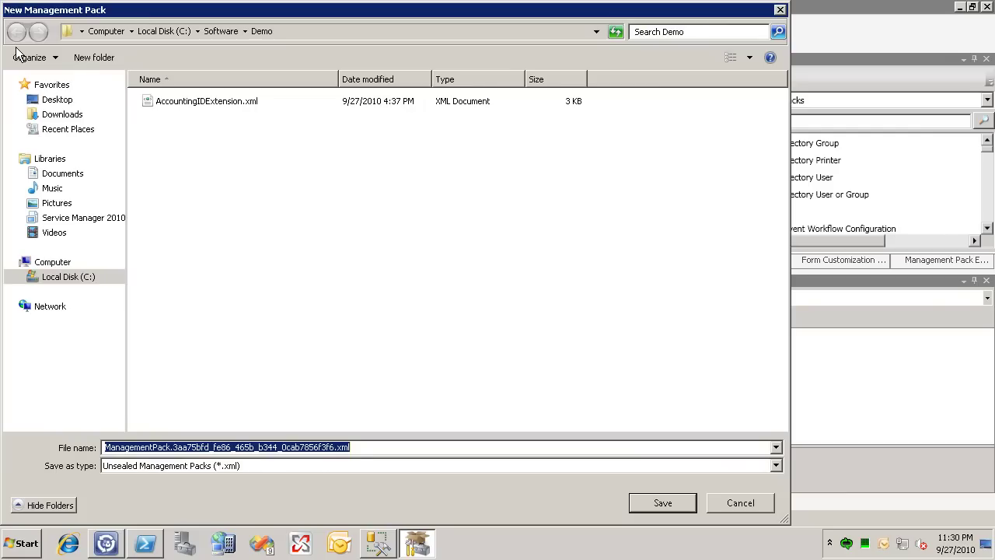
pyautogui.write('Customer')
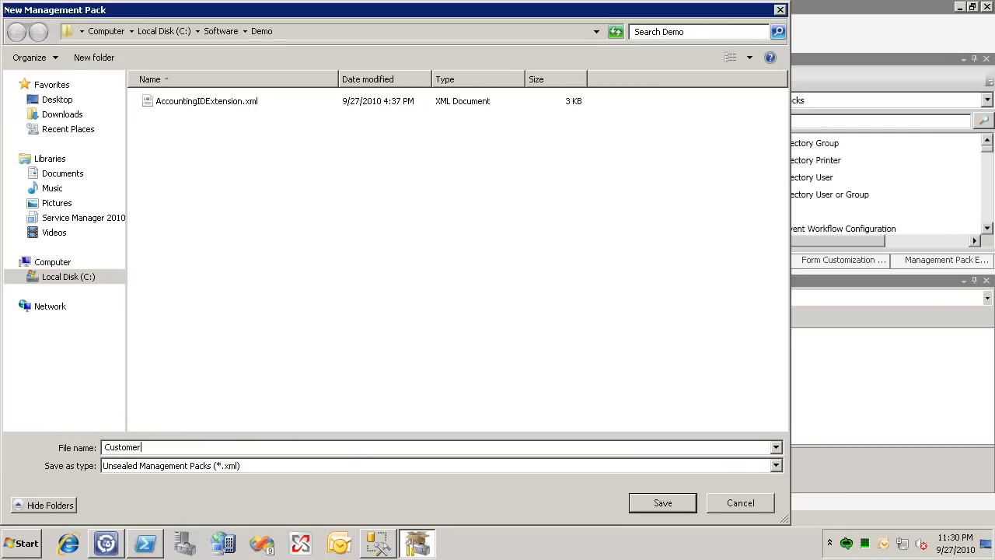
pyautogui.write('Incident')
pyautogui.press('Return')
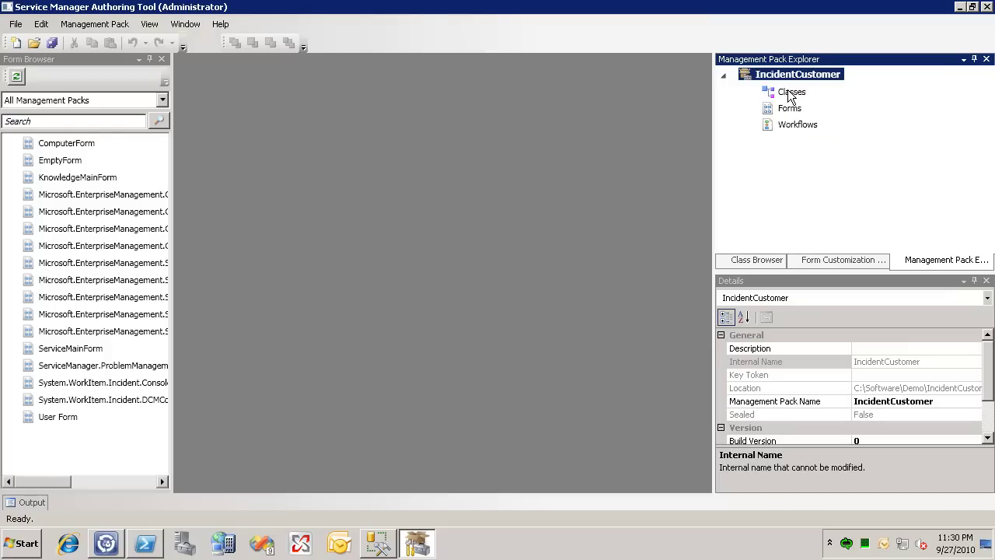
# In the Class Browser, search all management packs for 'Incident' and select the Incident class
pyautogui.click(768, 262)
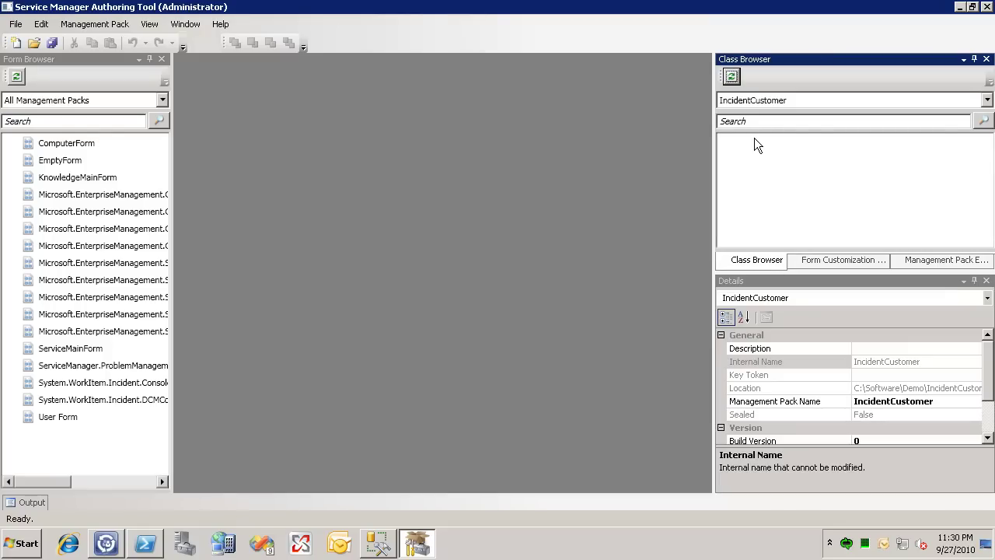
pyautogui.click(987, 100)
pyautogui.scroll(2, 987, 132)
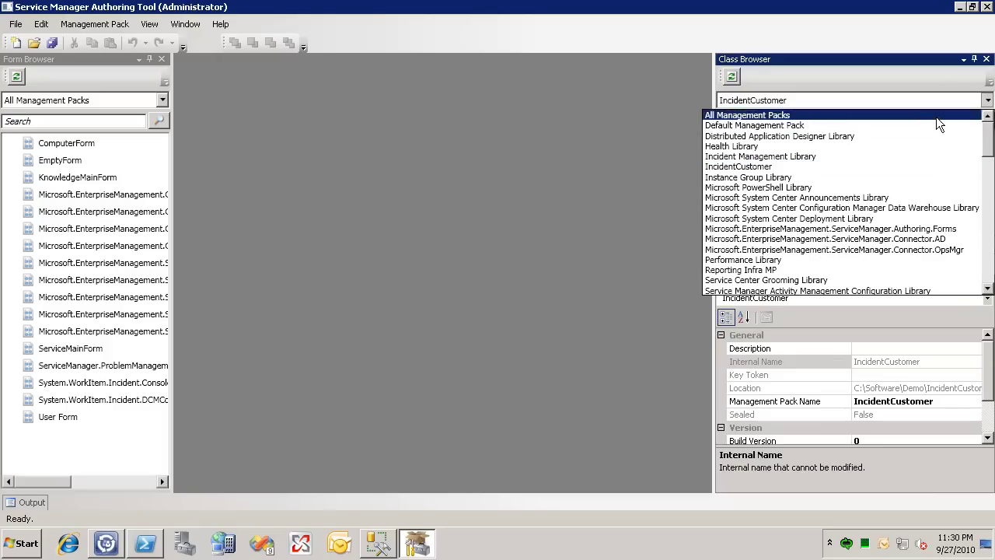
pyautogui.click(936, 117)
pyautogui.click(926, 122)
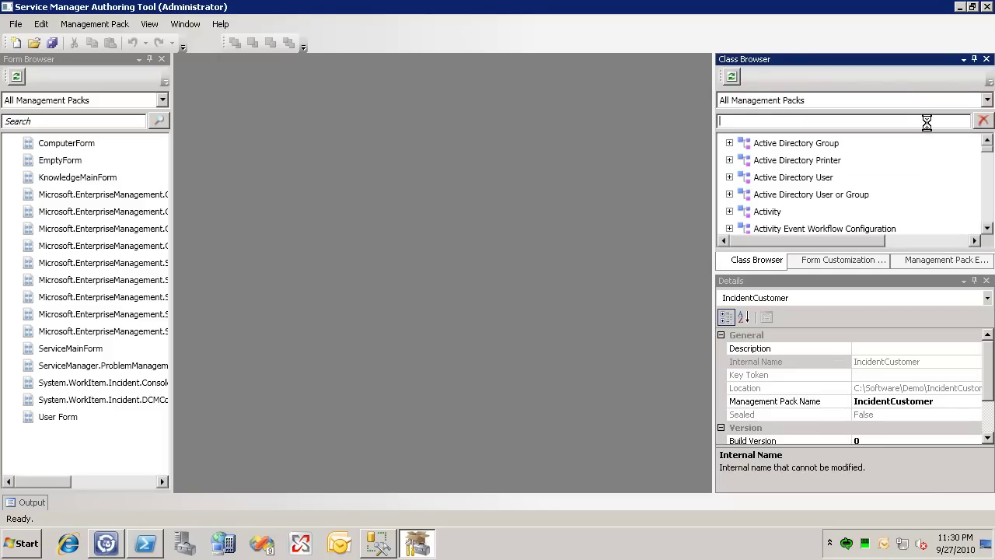
pyautogui.write('Incident')
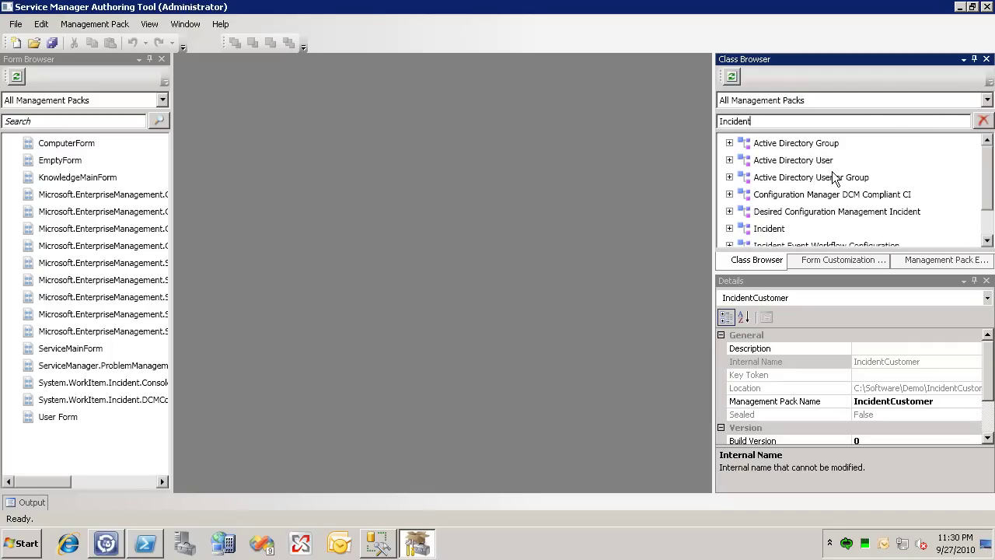
pyautogui.click(769, 230)
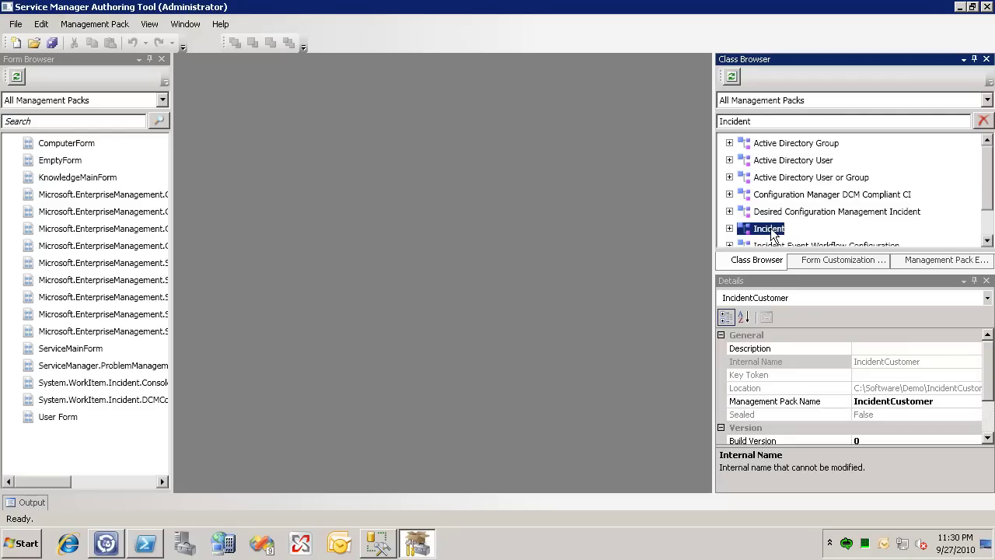
pyautogui.rightClick(771, 233)
# View the Incident class definition and select it in Management Pack Explorer
pyautogui.click(781, 236)
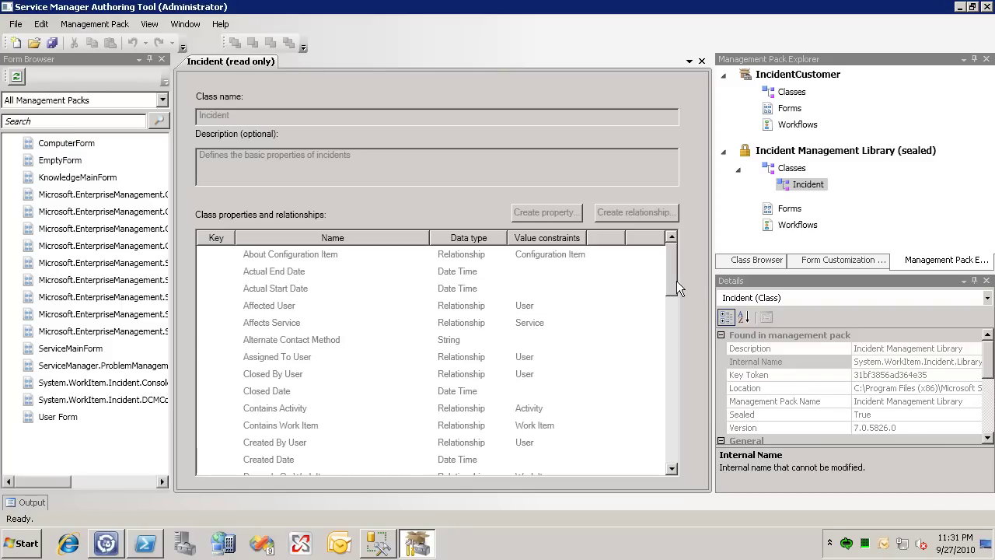
pyautogui.click(804, 187)
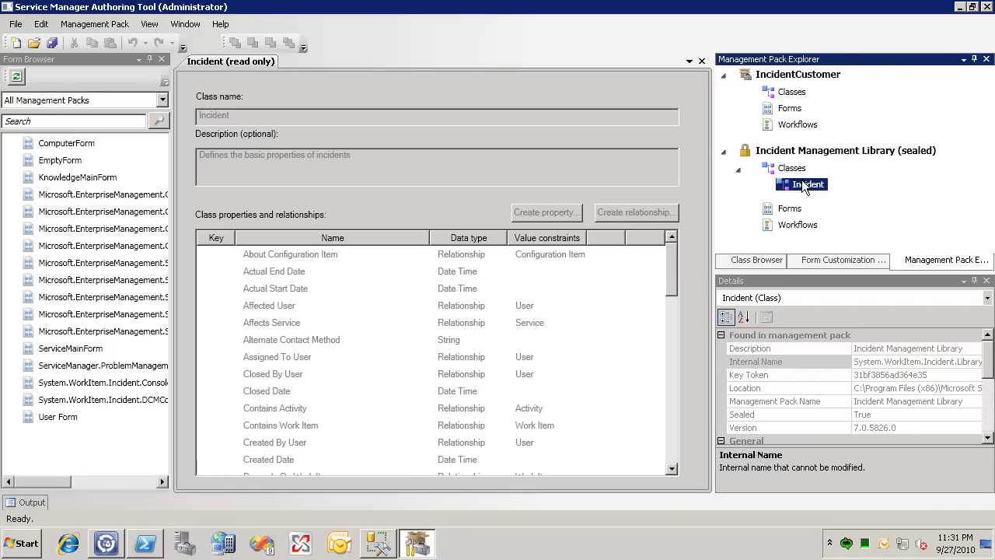
# Extend the Incident class, saving the extension into the IncidentCustomer management pack
pyautogui.rightClick(803, 189)
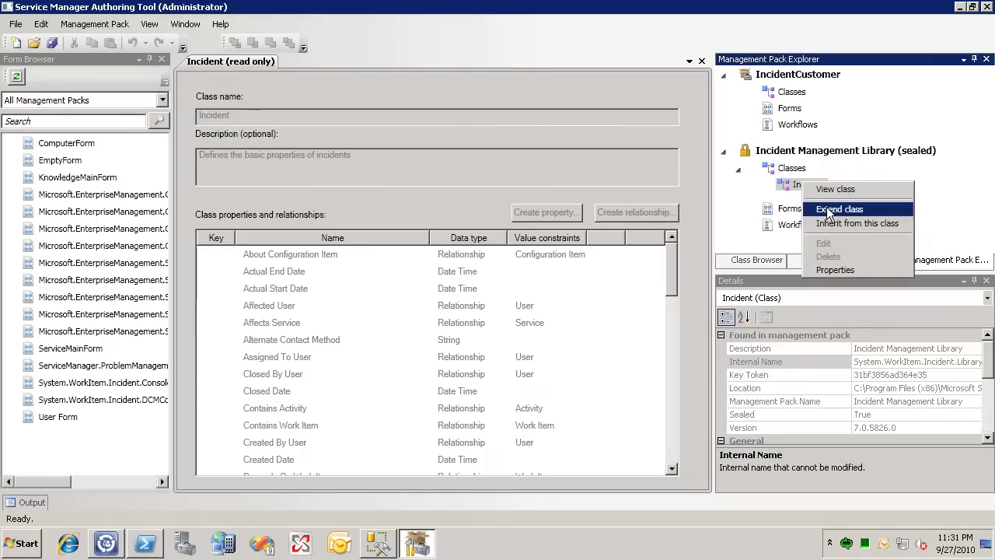
pyautogui.click(826, 209)
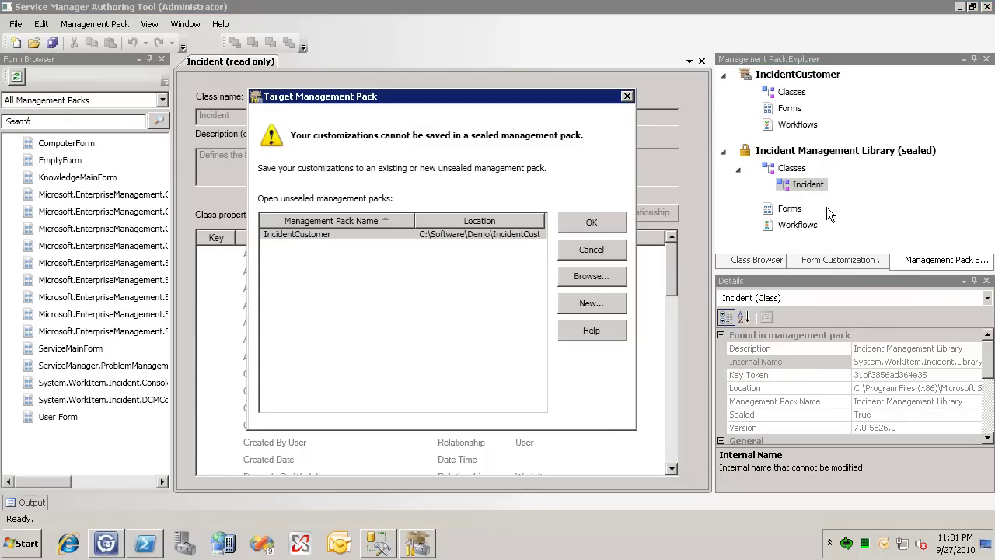
pyautogui.click(486, 231)
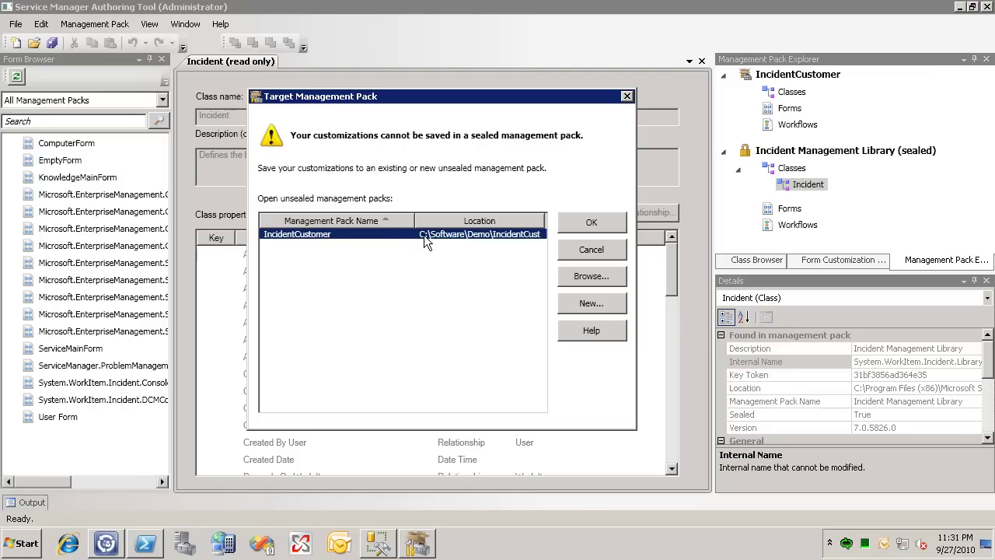
pyautogui.click(579, 223)
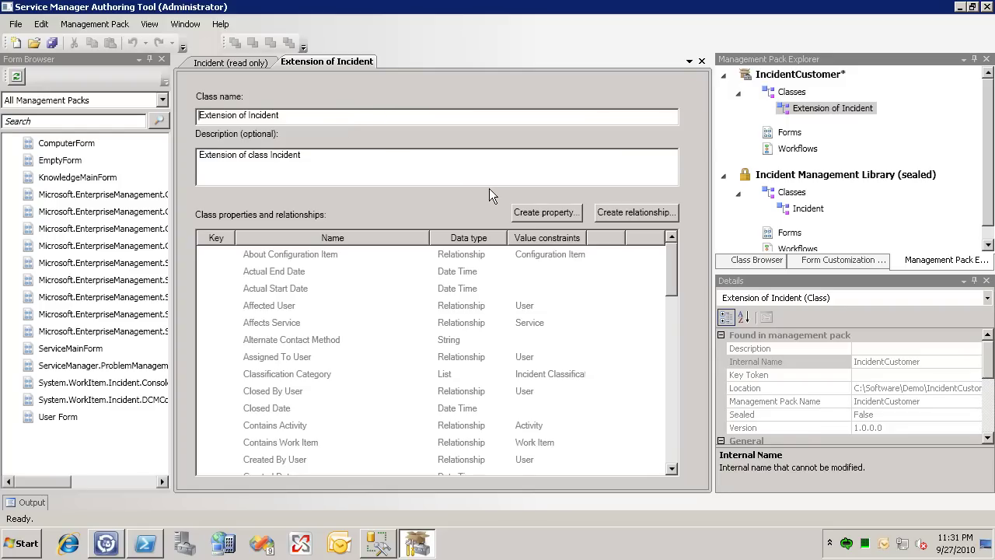
# Create a new property named Customer in the Extension of Incident class
pyautogui.click(530, 212)
pyautogui.click(507, 312)
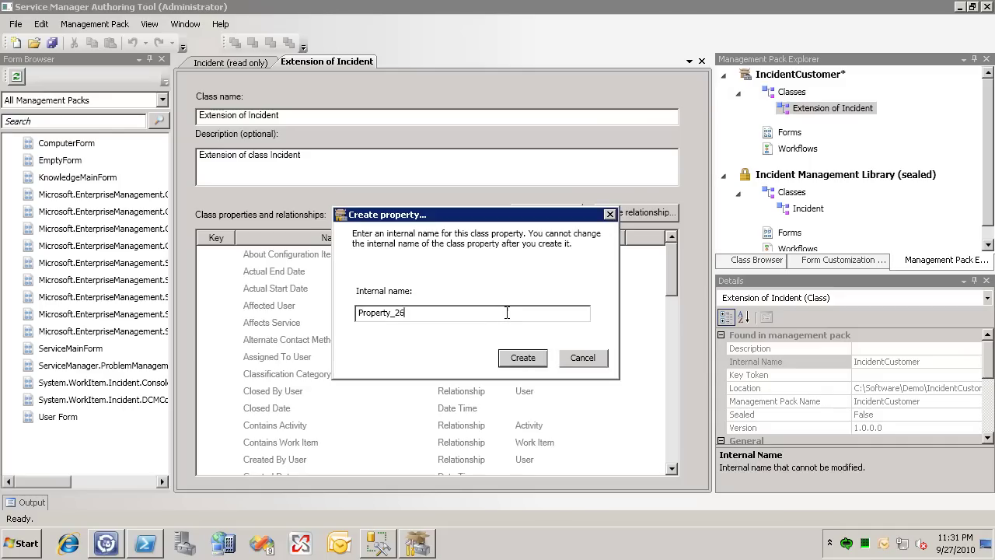
pyautogui.doubleClick(507, 312)
pyautogui.write('Customer')
pyautogui.press('Return')
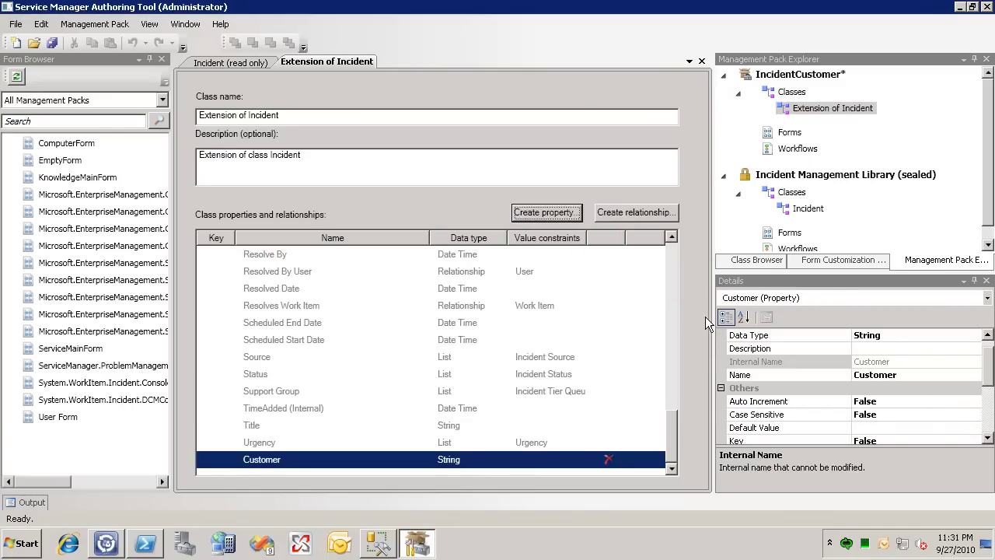
# Open the Data Type choices for the Customer property in Details
pyautogui.click(888, 337)
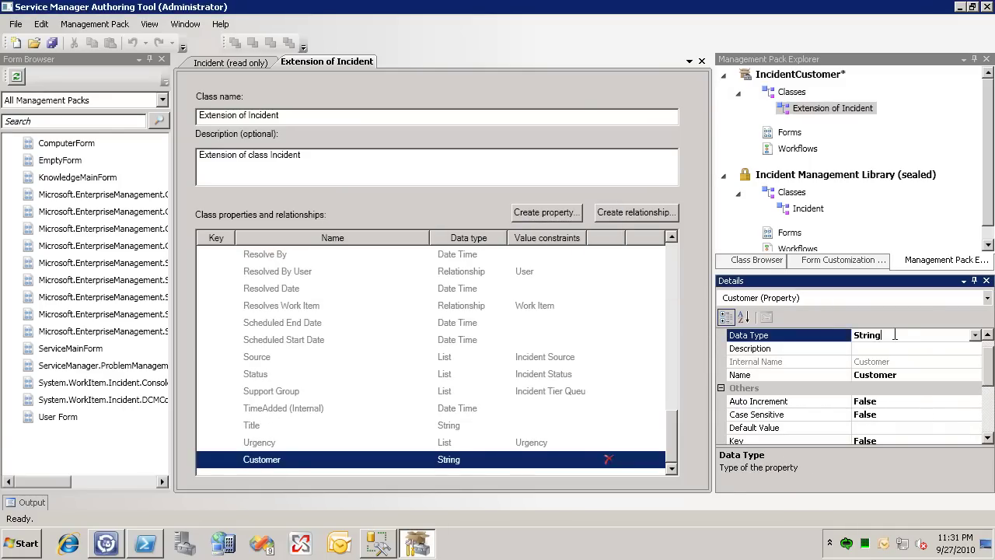
pyautogui.click(976, 336)
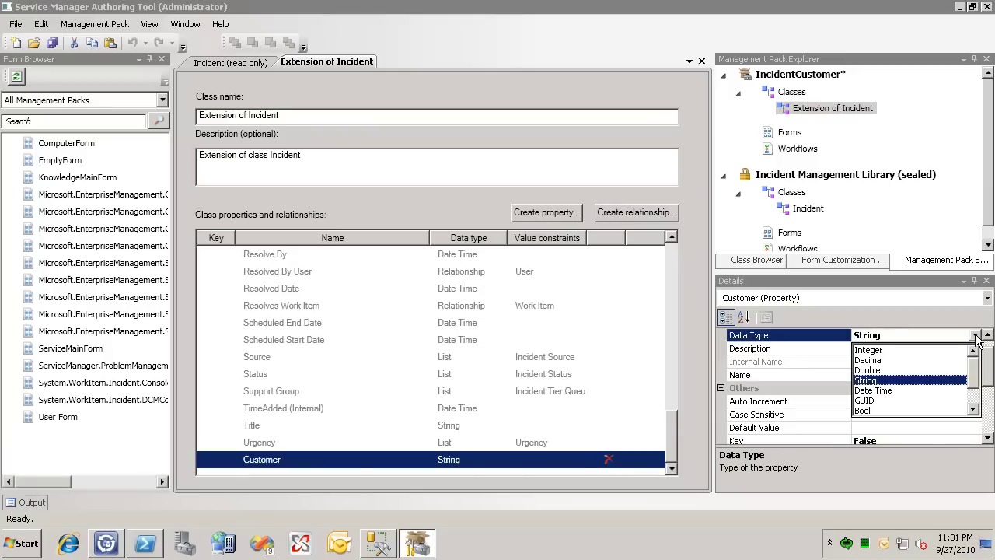
pyautogui.click(972, 409)
pyautogui.click(972, 410)
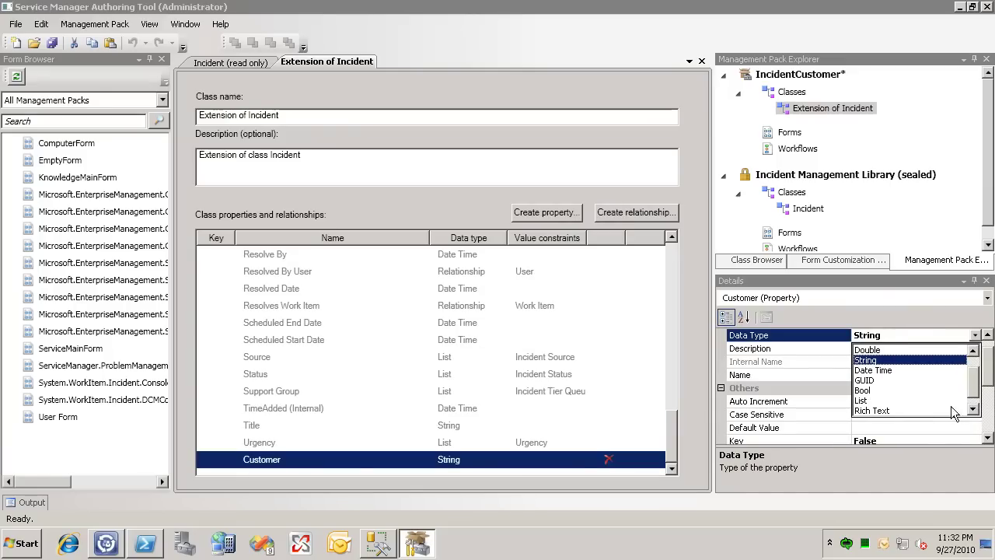
# Make the Customer property a List type and create a new list named Customer
pyautogui.click(824, 344)
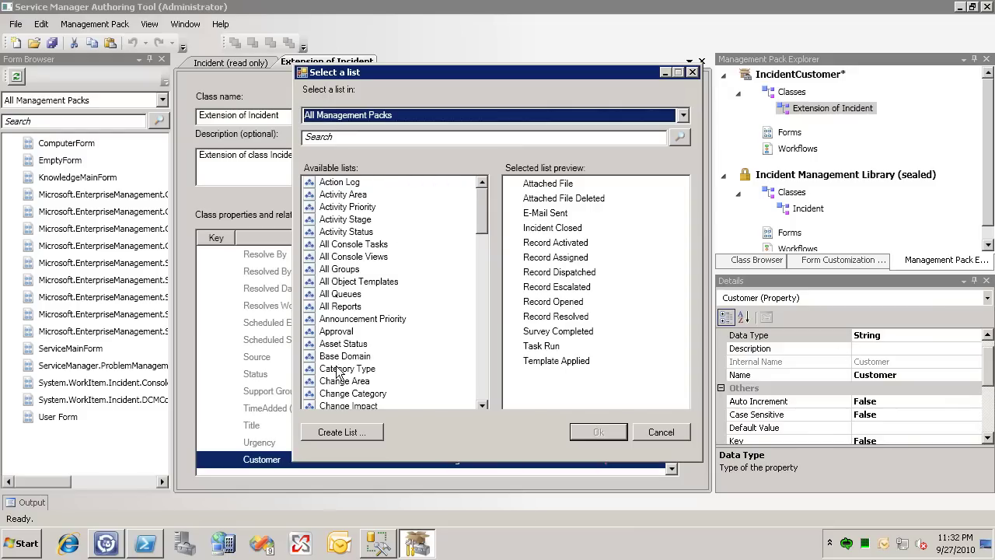
pyautogui.moveTo(485, 213); pyautogui.dragTo(484, 334)
pyautogui.click(332, 434)
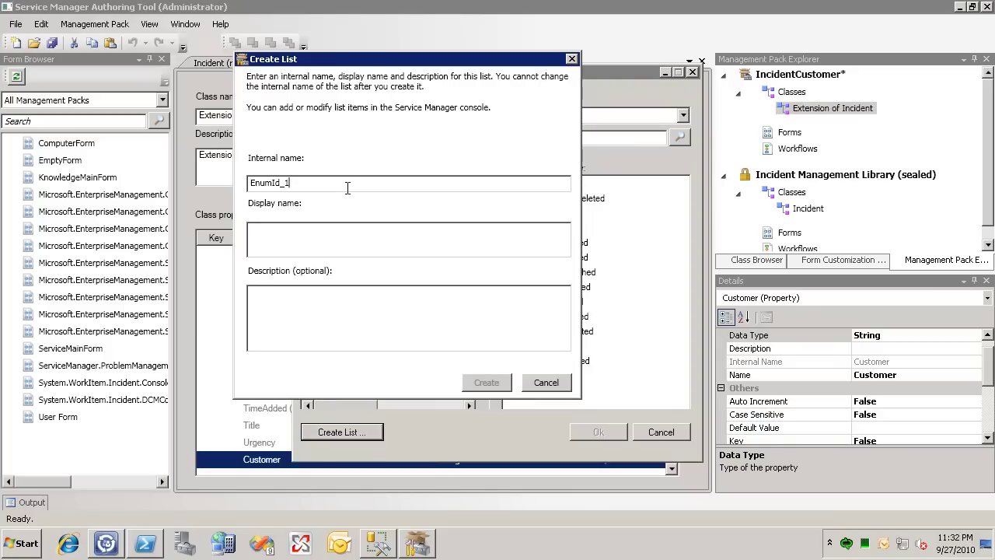
pyautogui.doubleClick(347, 189)
pyautogui.press('BackSpace')
pyautogui.write('Customer')
pyautogui.click(307, 243)
pyautogui.write('Customer')
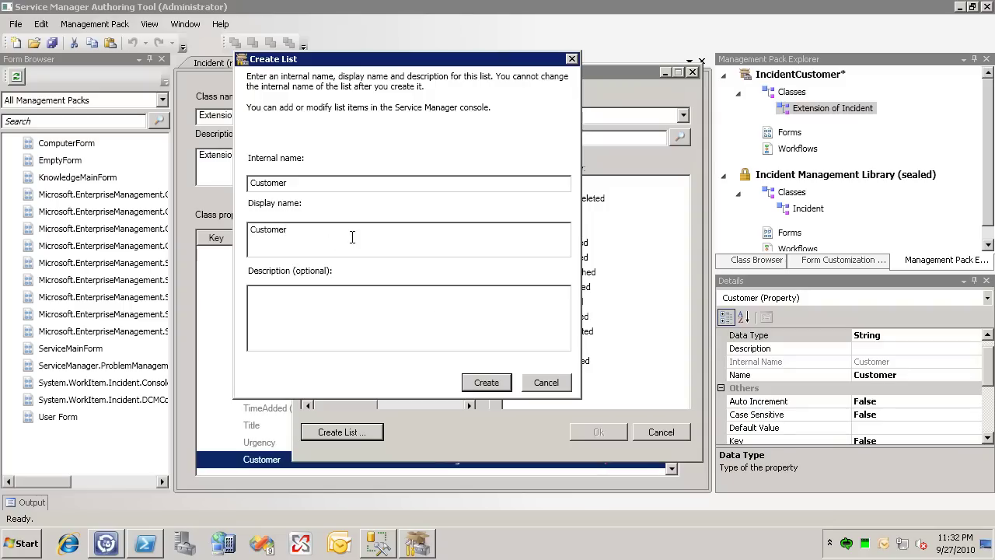
pyautogui.click(486, 381)
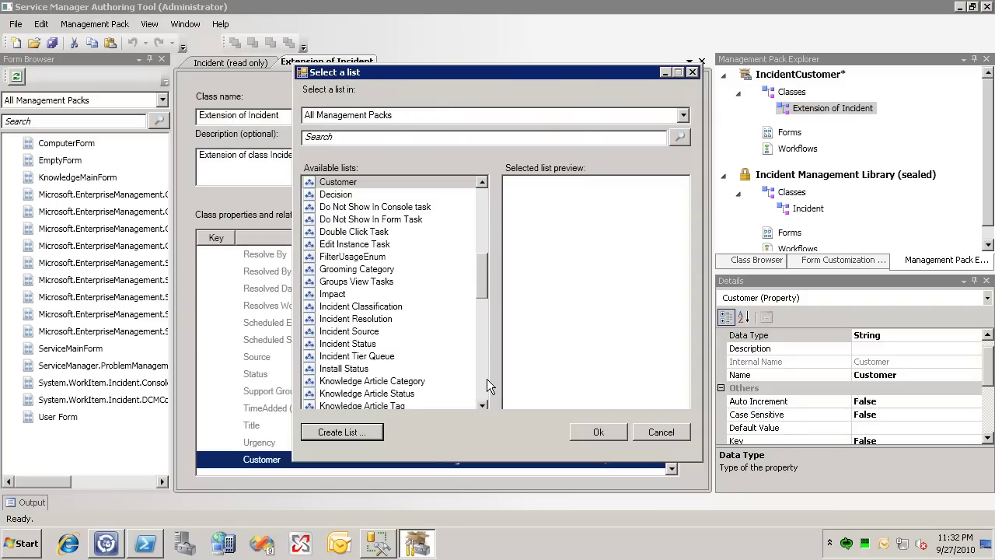
# Link the Customer list to the Customer property as its list type
pyautogui.click(349, 182)
pyautogui.click(595, 429)
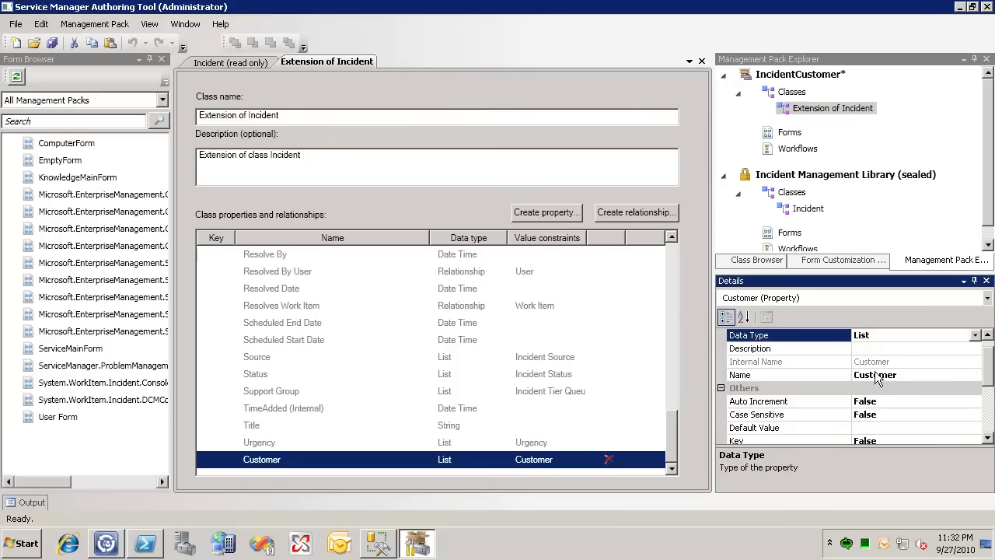
pyautogui.click(987, 438)
pyautogui.click(987, 439)
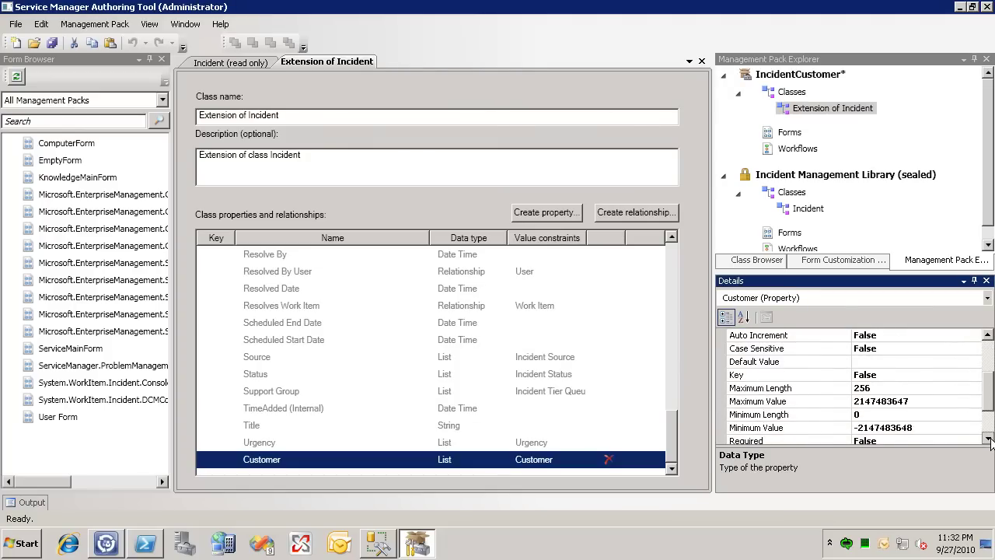
pyautogui.click(987, 438)
pyautogui.click(986, 439)
pyautogui.click(988, 438)
pyautogui.click(988, 439)
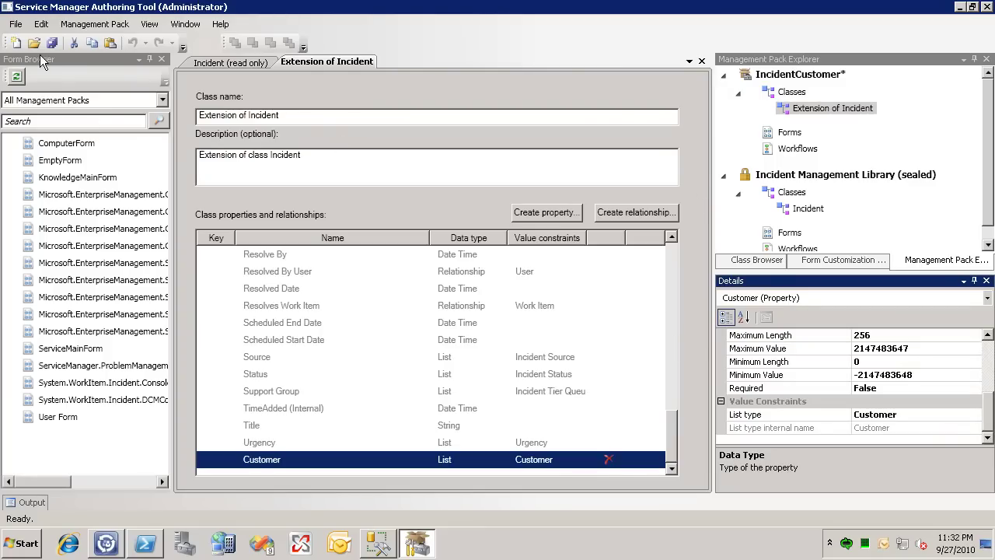
# Search forms for 'Incid' and view System.WorkItem.Incident.ConsoleForm
pyautogui.click(48, 119)
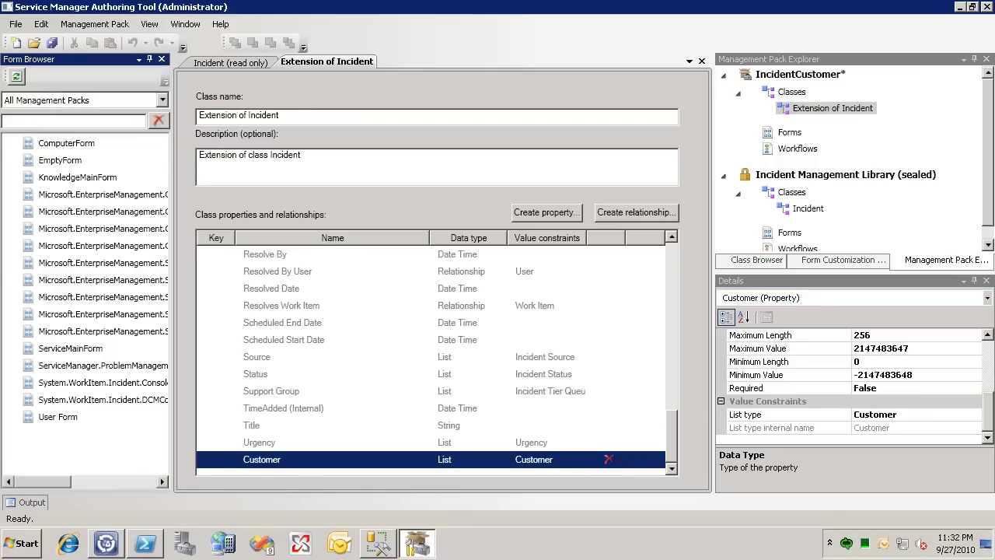
pyautogui.write('Incid')
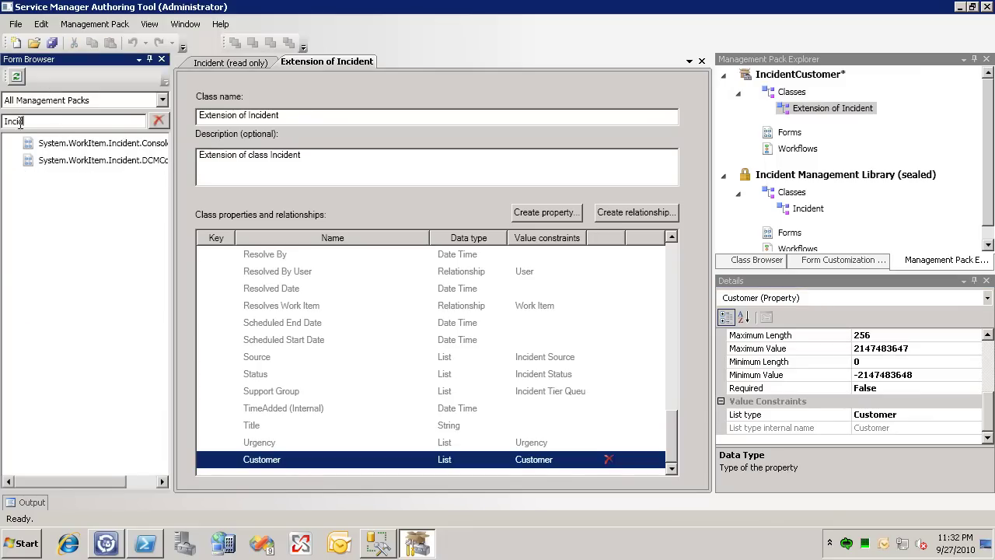
pyautogui.click(79, 142)
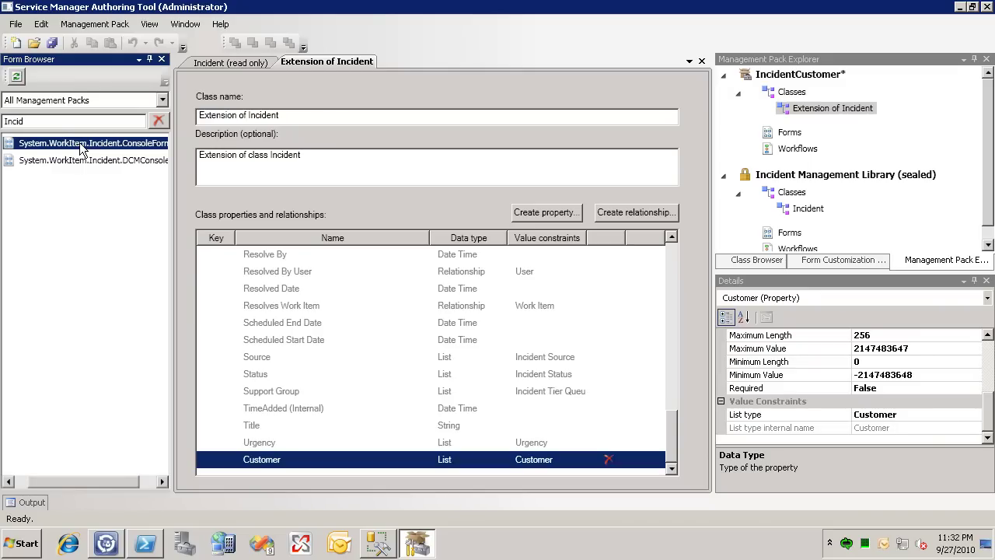
pyautogui.rightClick(79, 142)
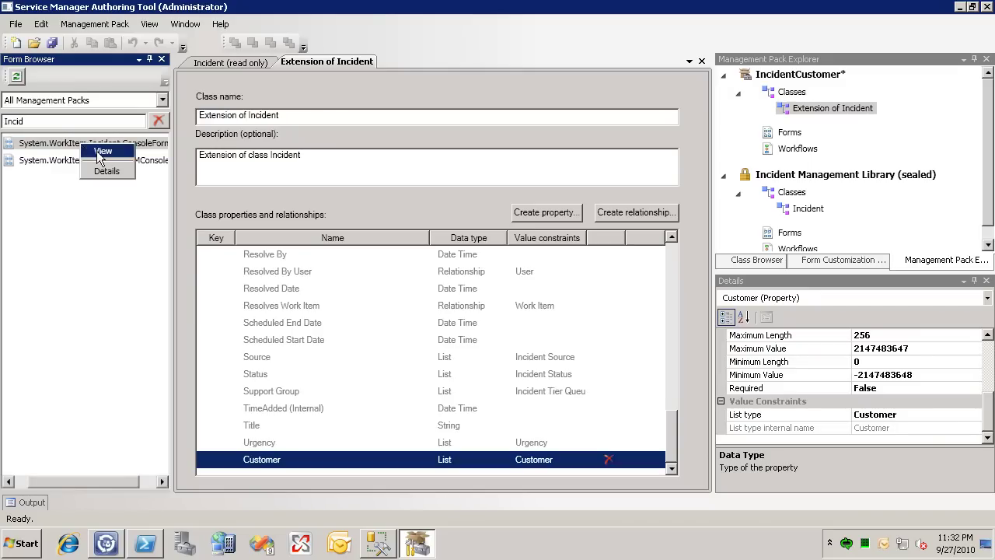
pyautogui.click(96, 151)
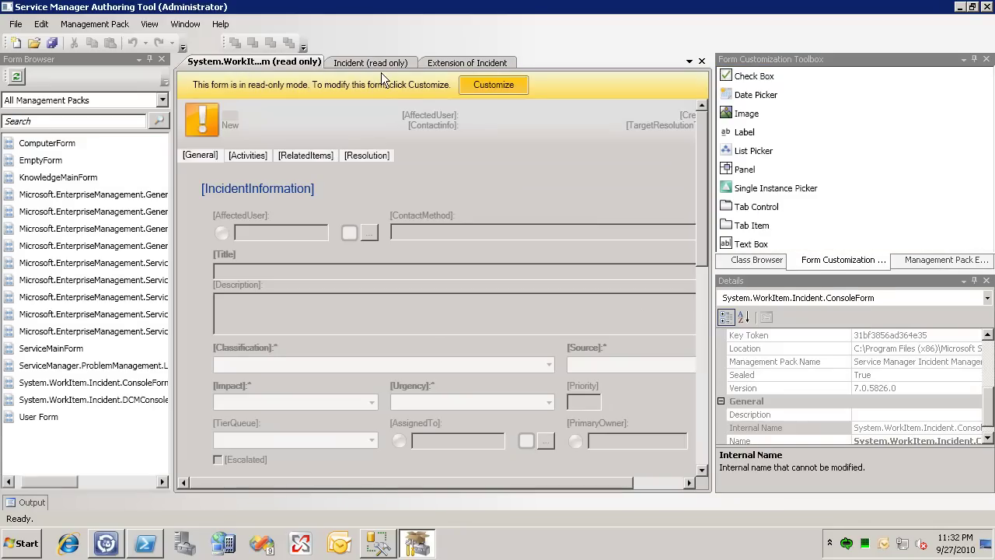
# Customize the incident console form, storing changes in the IncidentCustomer management pack
pyautogui.click(486, 85)
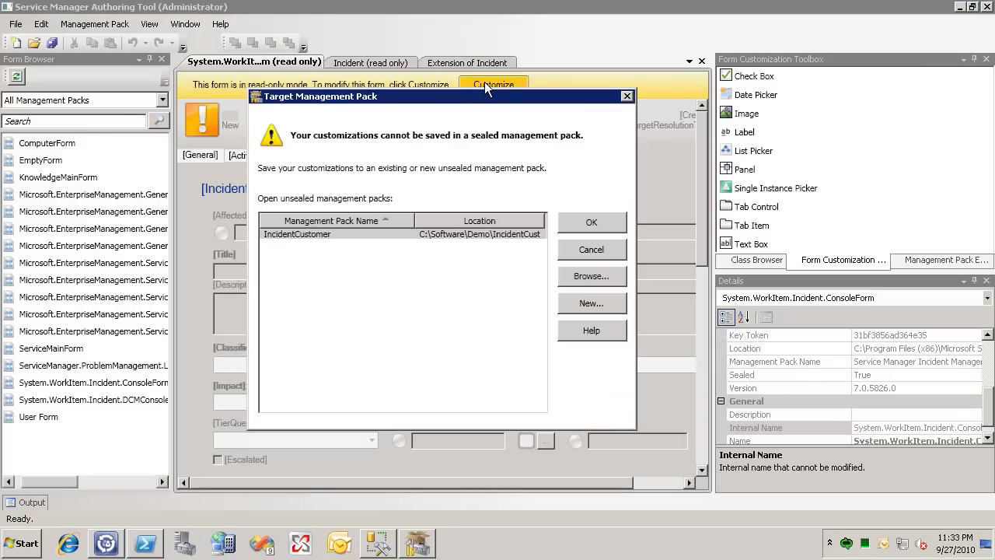
pyautogui.click(429, 234)
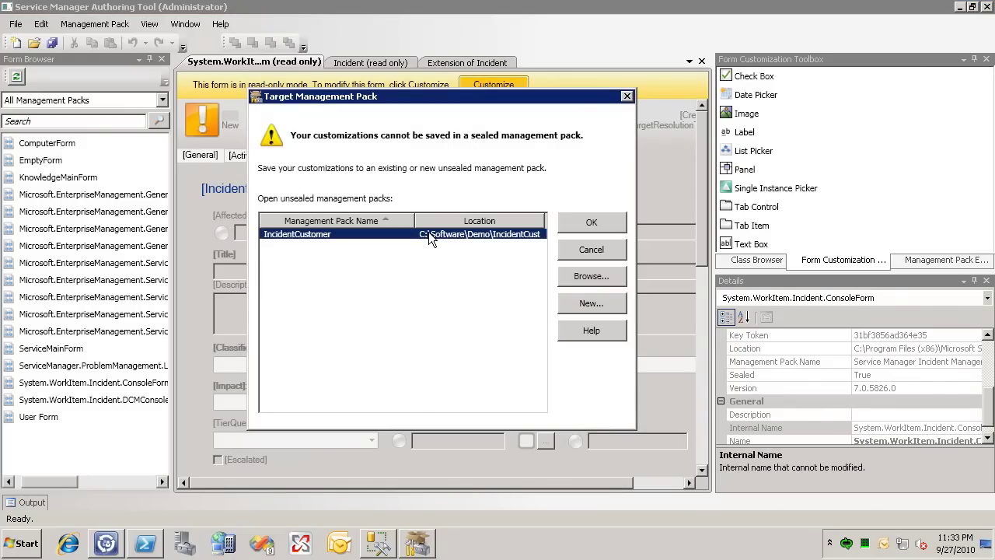
pyautogui.click(577, 221)
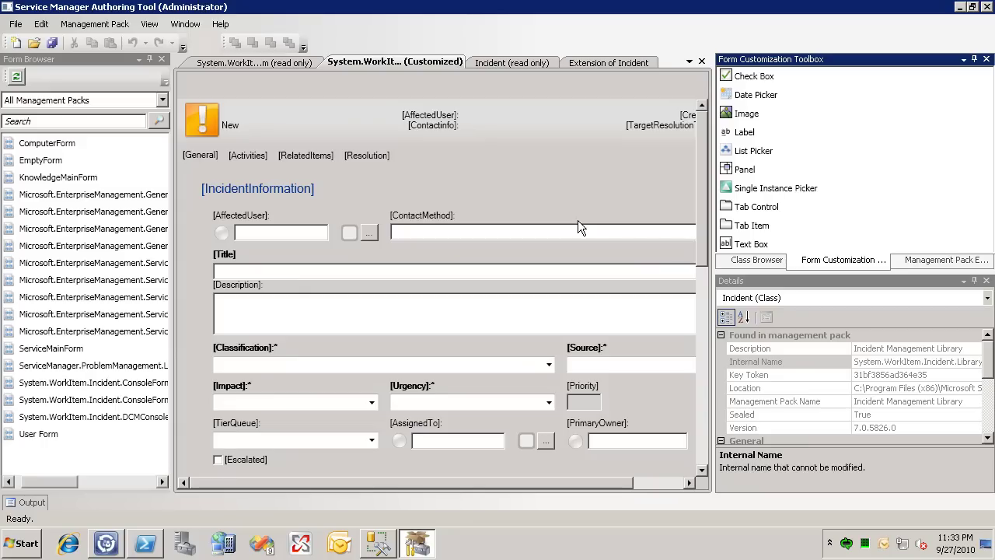
# Narrow the ContactMethod text box and set its Horizontal Alignment to Right
pyautogui.click(554, 230)
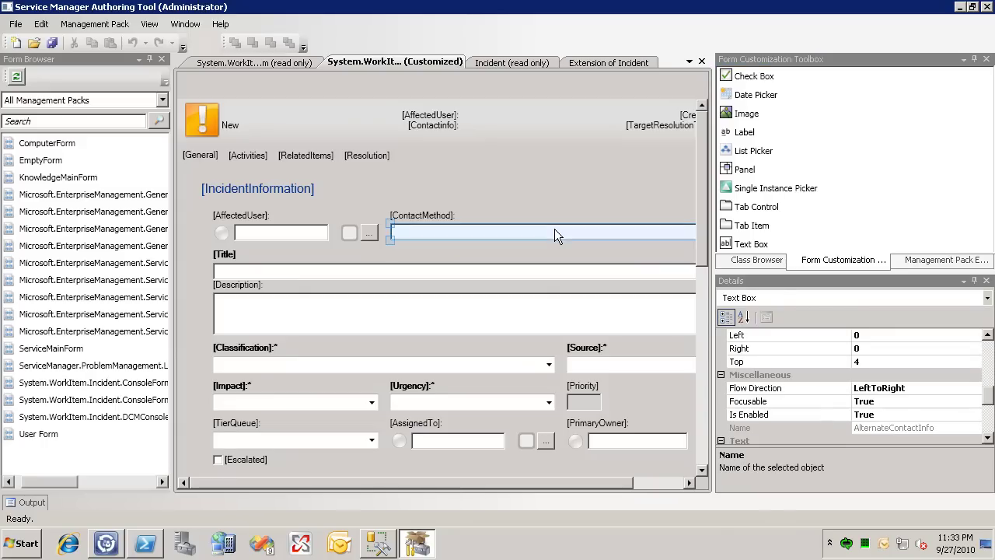
pyautogui.click(688, 482)
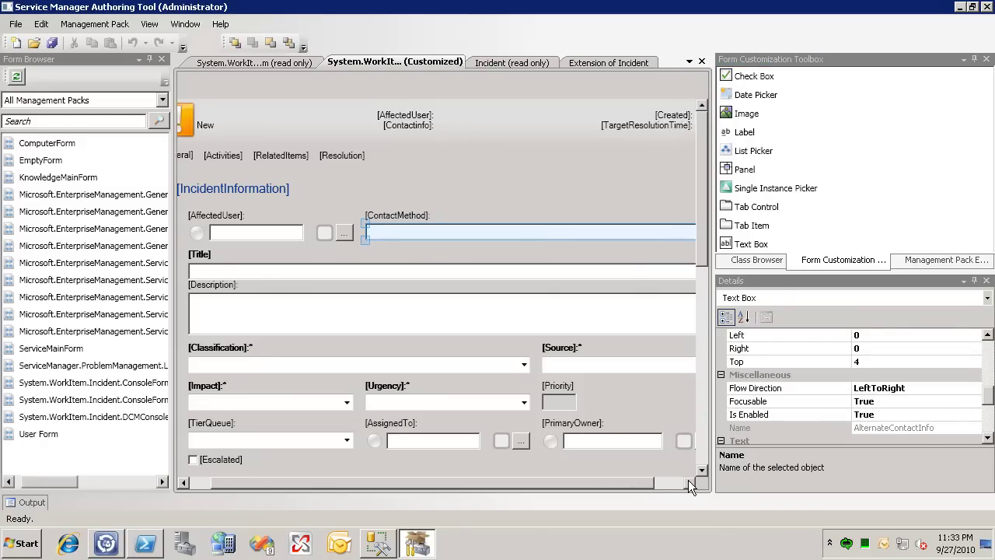
pyautogui.moveTo(680, 246); pyautogui.dragTo(540, 231)
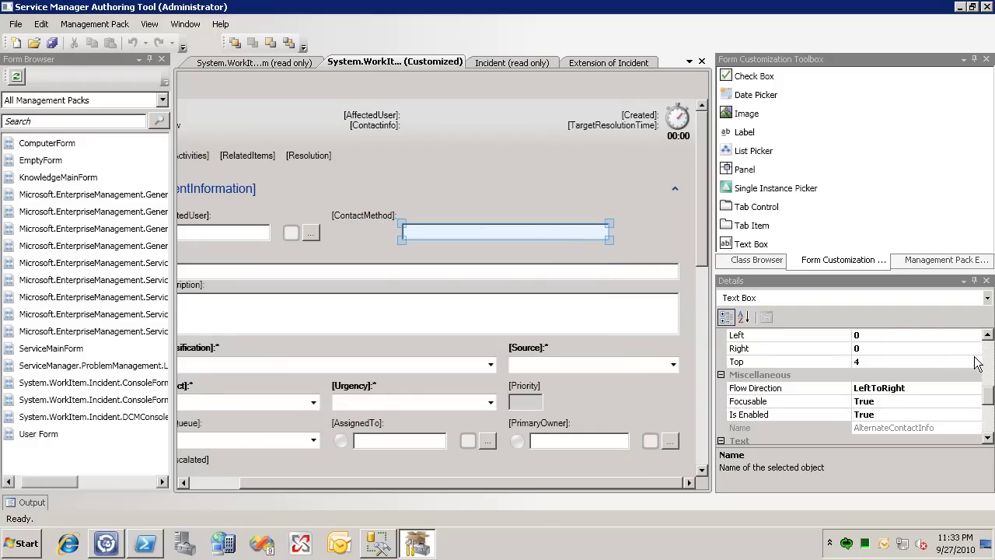
pyautogui.click(987, 437)
pyautogui.click(987, 437)
pyautogui.click(987, 438)
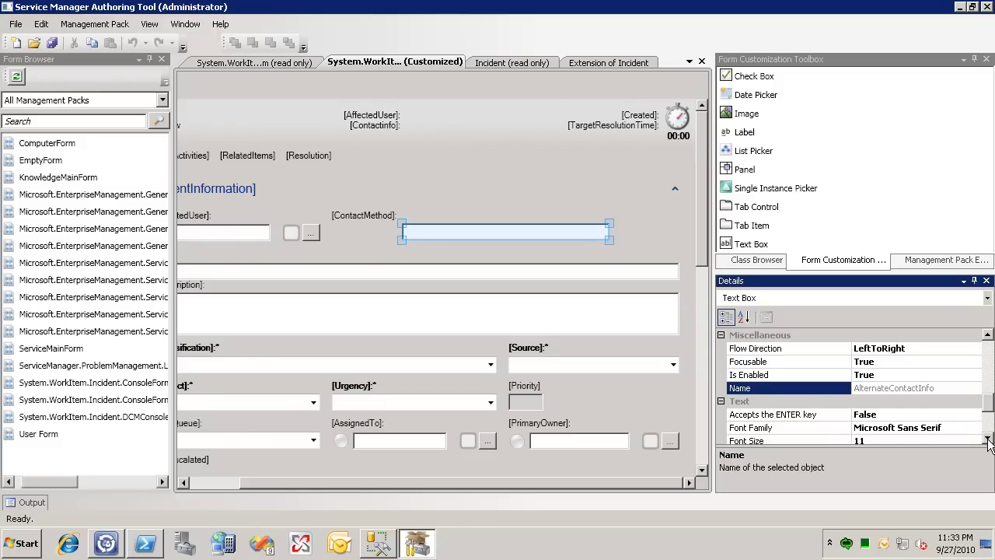
pyautogui.click(987, 438)
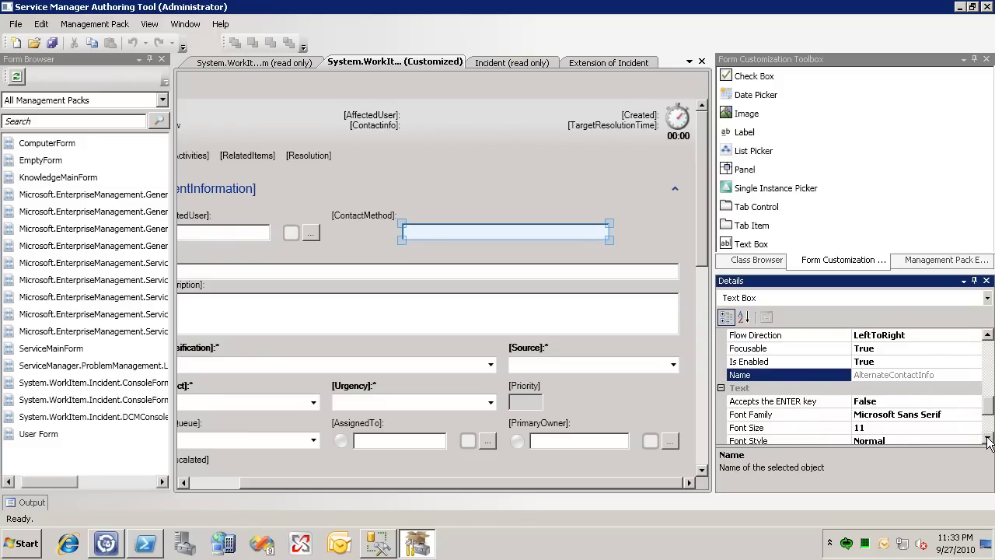
pyautogui.click(987, 440)
pyautogui.click(987, 440)
pyautogui.click(987, 440)
pyautogui.click(987, 439)
pyautogui.click(987, 440)
pyautogui.click(987, 440)
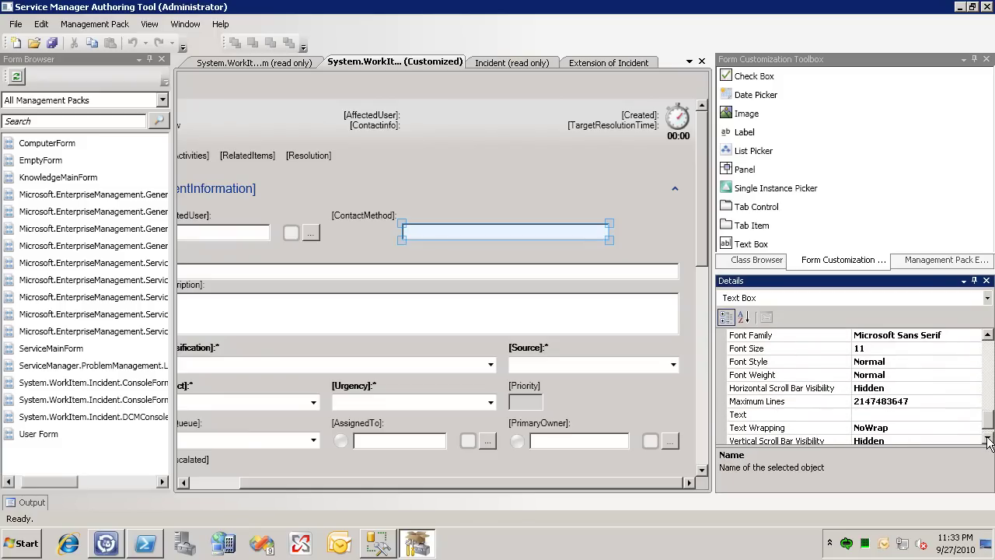
pyautogui.click(987, 440)
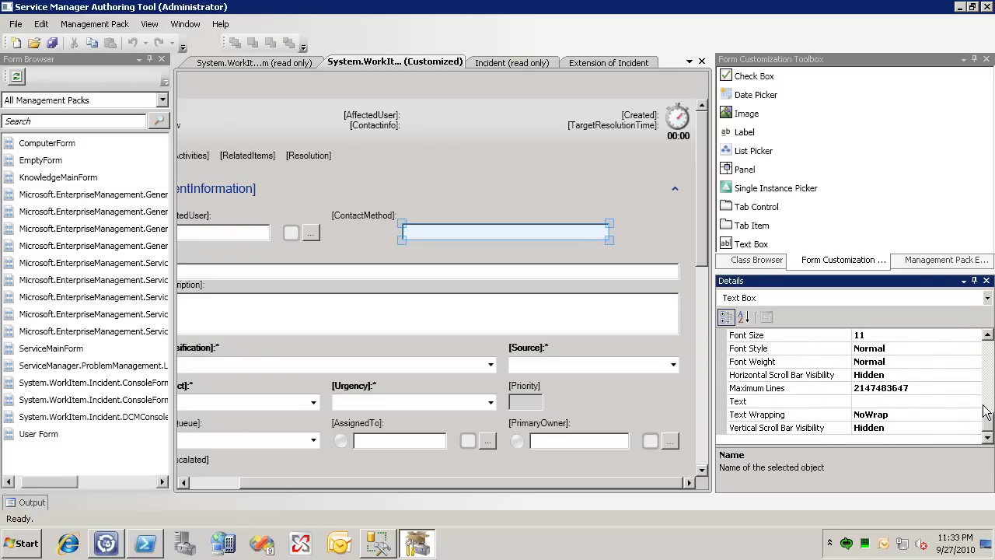
pyautogui.moveTo(985, 412); pyautogui.dragTo(988, 372)
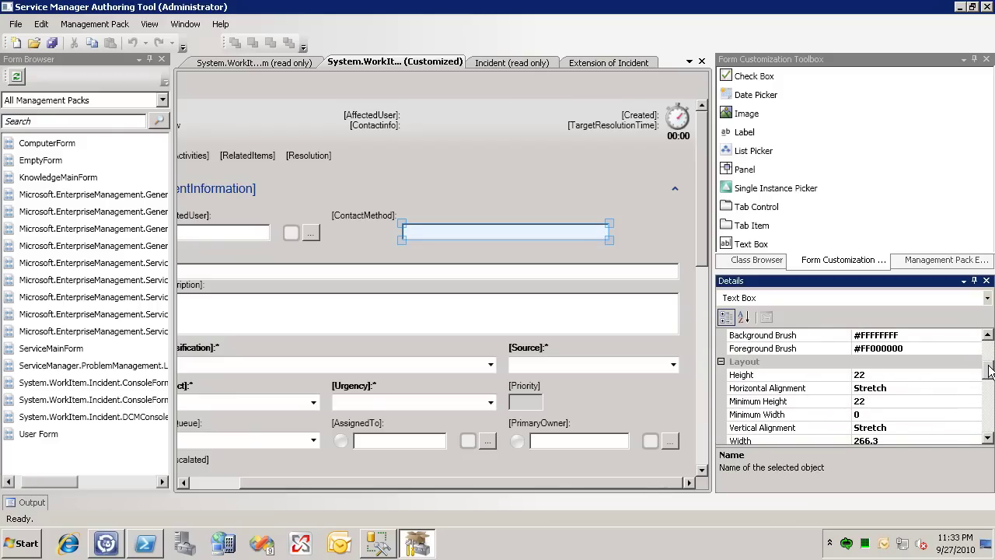
pyautogui.click(971, 389)
pyautogui.click(974, 388)
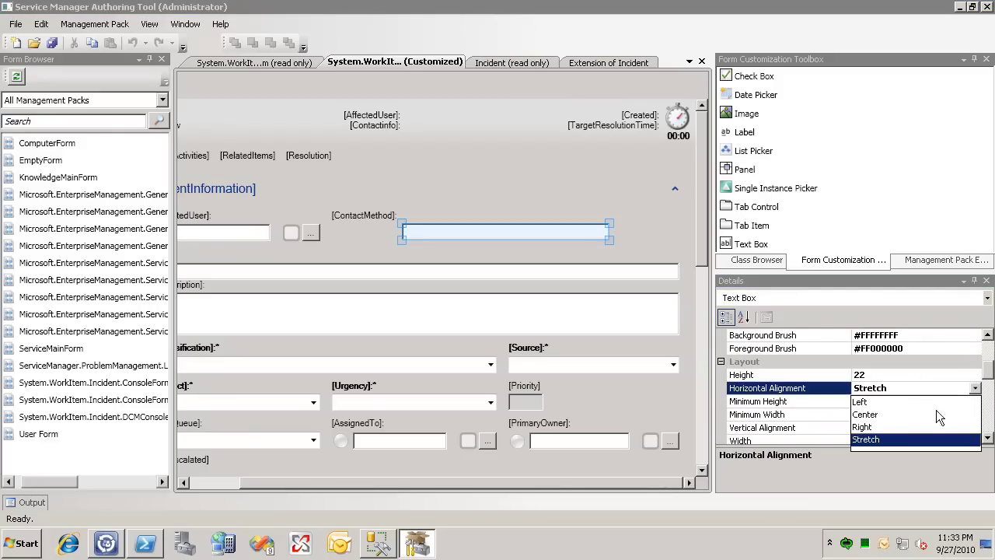
pyautogui.click(903, 426)
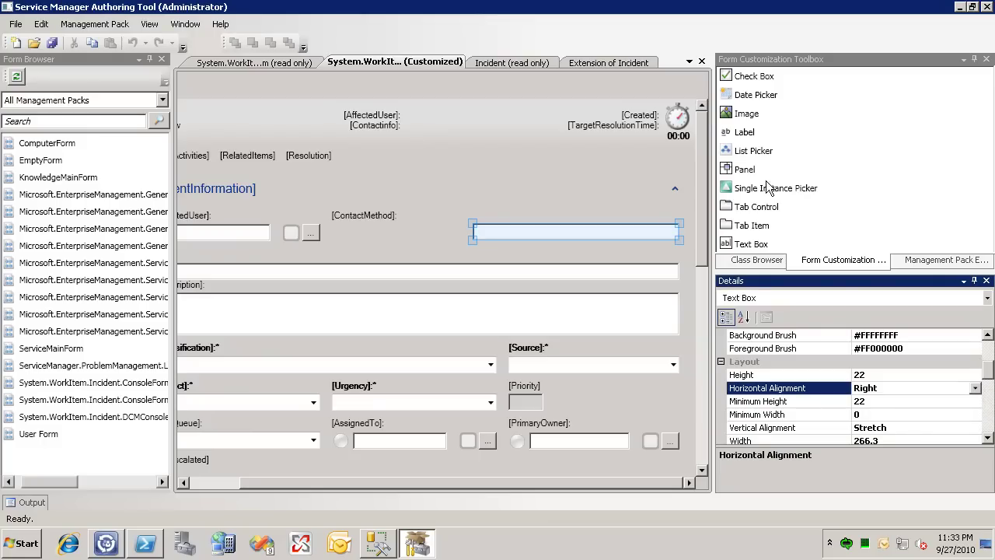
# Narrow the ContactMethod label to match and set its Horizontal Alignment to Right
pyautogui.click(383, 215)
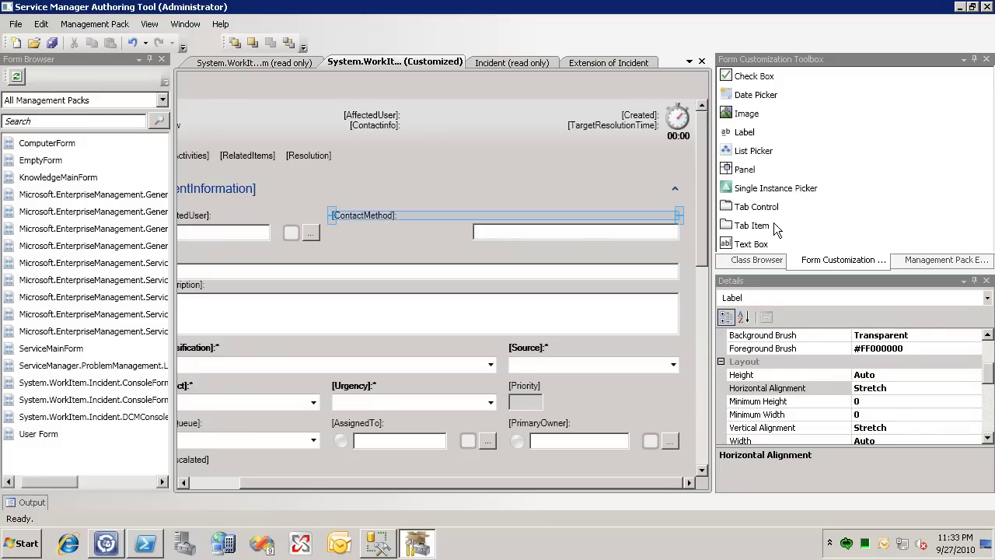
pyautogui.moveTo(677, 220); pyautogui.dragTo(533, 221)
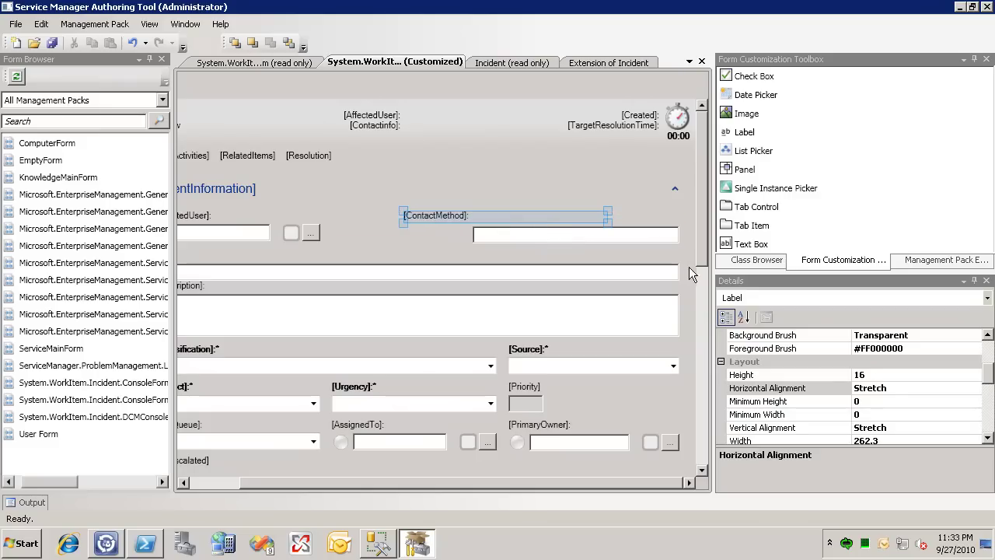
pyautogui.click(894, 387)
pyautogui.click(976, 388)
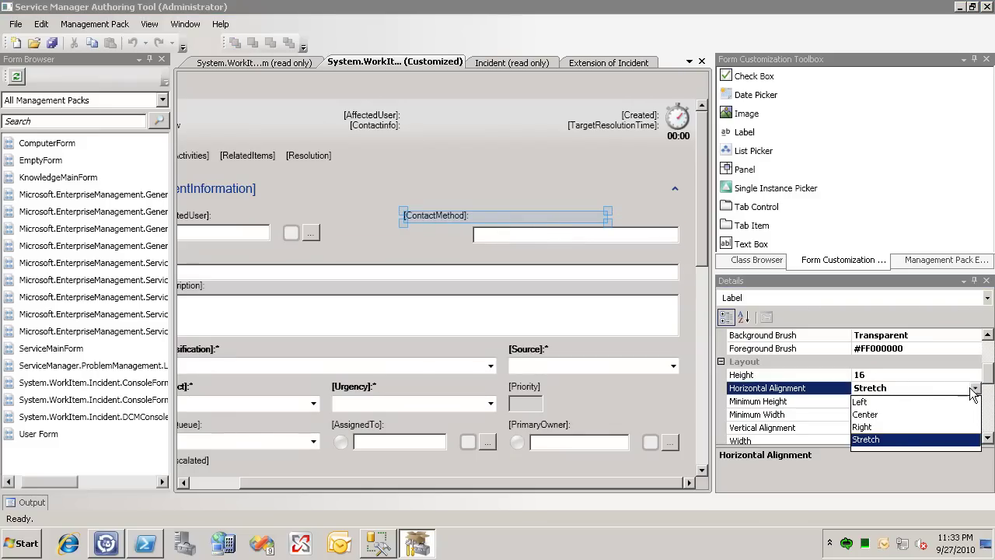
pyautogui.click(863, 427)
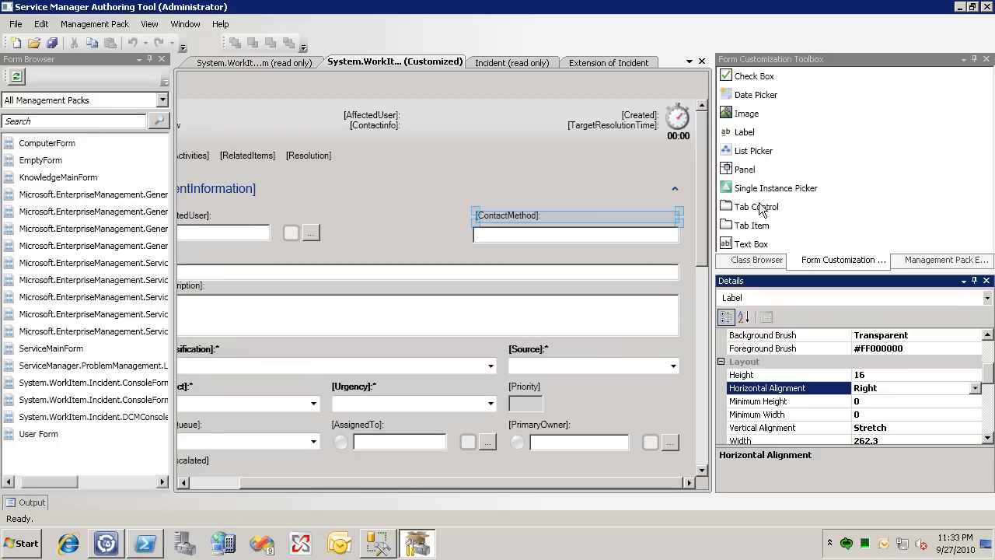
# Add a new label to the form, placed left of the ContactMethod field
pyautogui.click(750, 134)
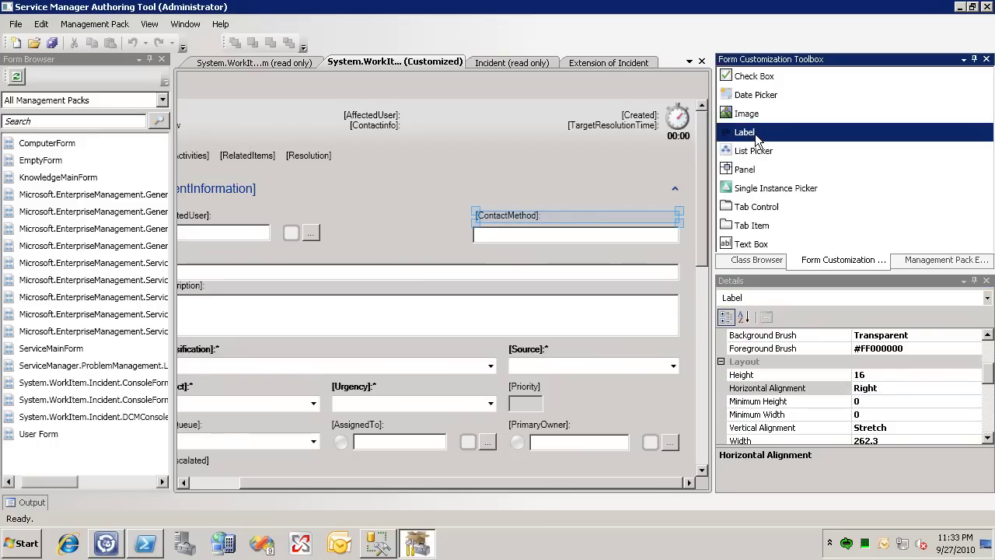
pyautogui.moveTo(561, 199); pyautogui.dragTo(358, 214)
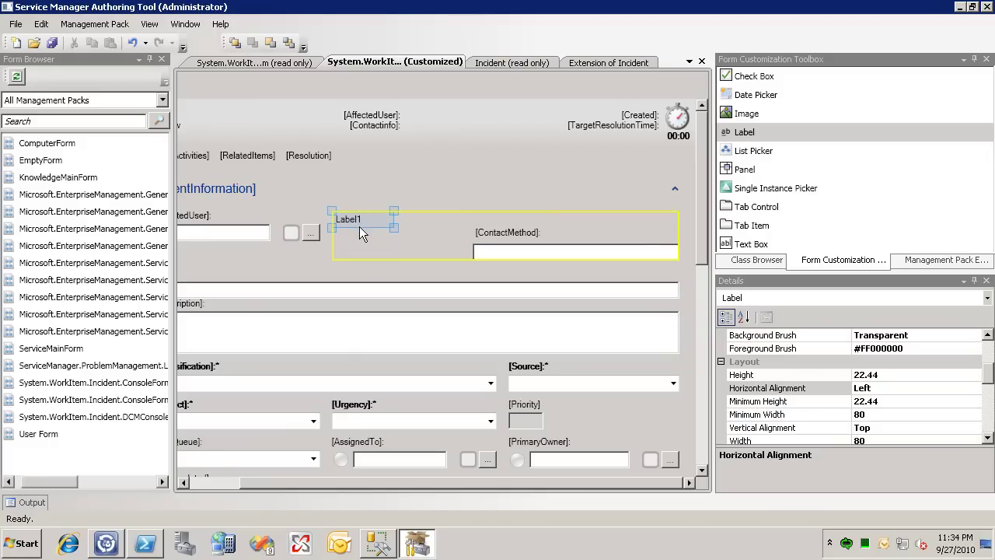
pyautogui.moveTo(360, 232); pyautogui.dragTo(365, 216)
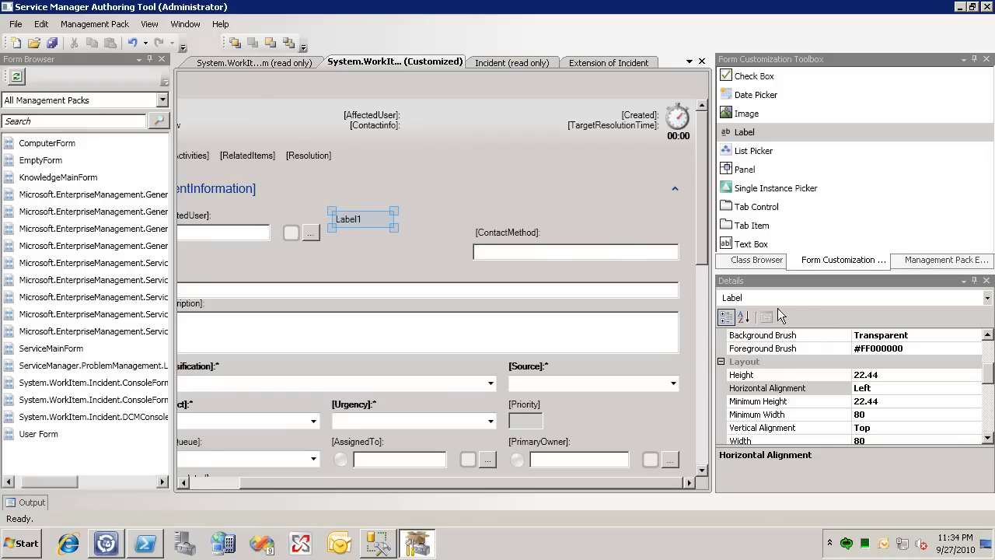
pyautogui.moveTo(990, 381)
pyautogui.mouseDown()
pyautogui.moveTo(991, 352)
pyautogui.moveTo(991, 430)
pyautogui.mouseUp()
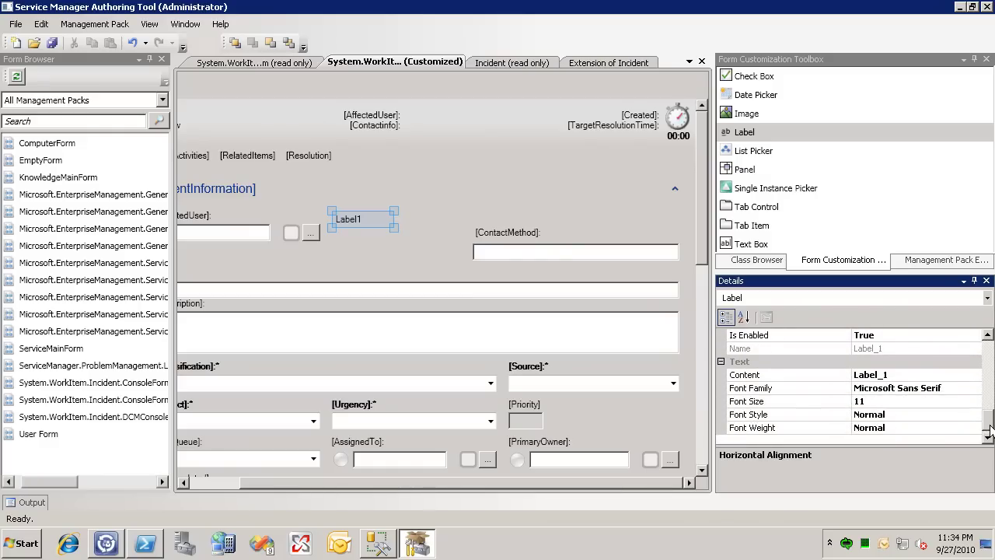
# Set the new label's Content to 'Customer:'
pyautogui.click(916, 374)
pyautogui.click(918, 375)
pyautogui.write('Customer:')
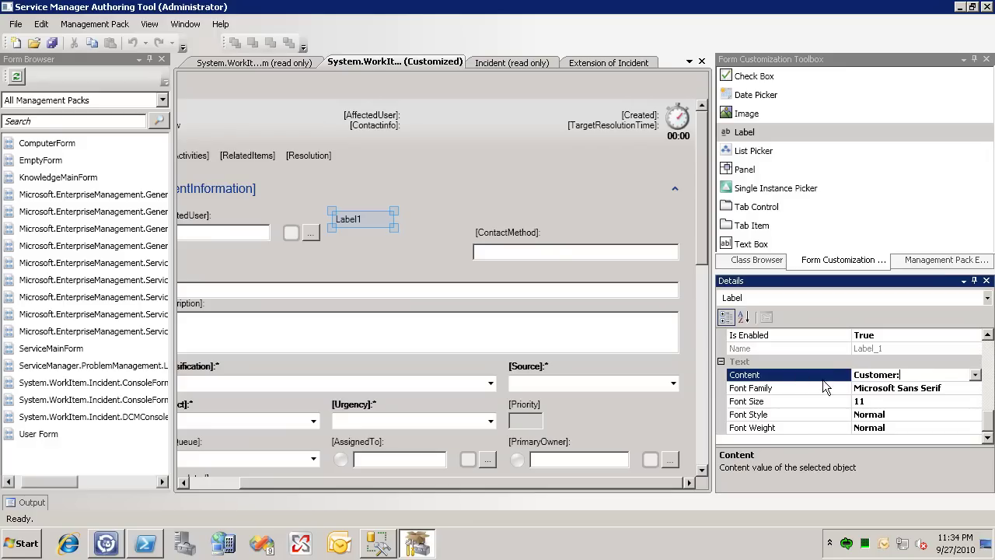
pyautogui.press('Return')
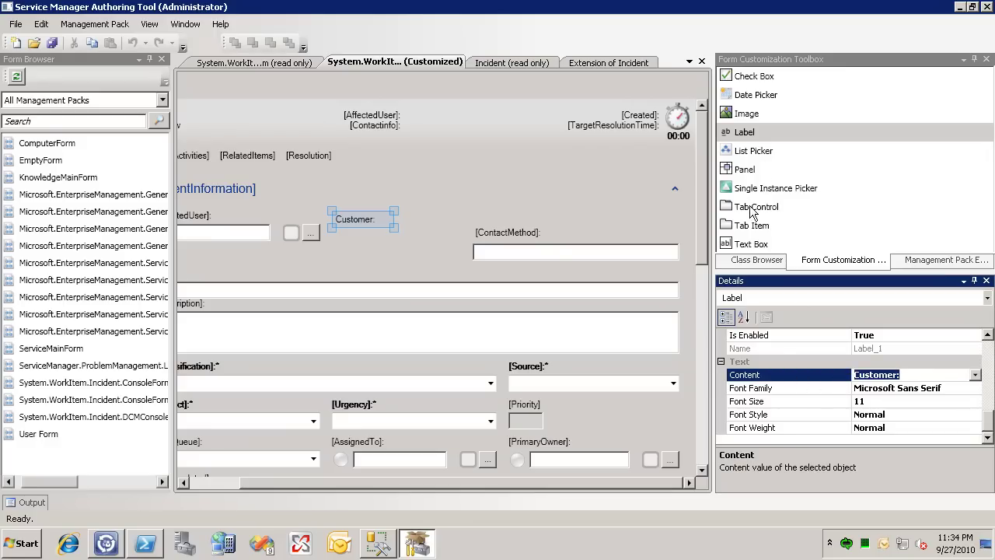
# Drop a List Picker control (ListPicker_1) onto the incident form beneath the Customer: label
pyautogui.click(754, 154)
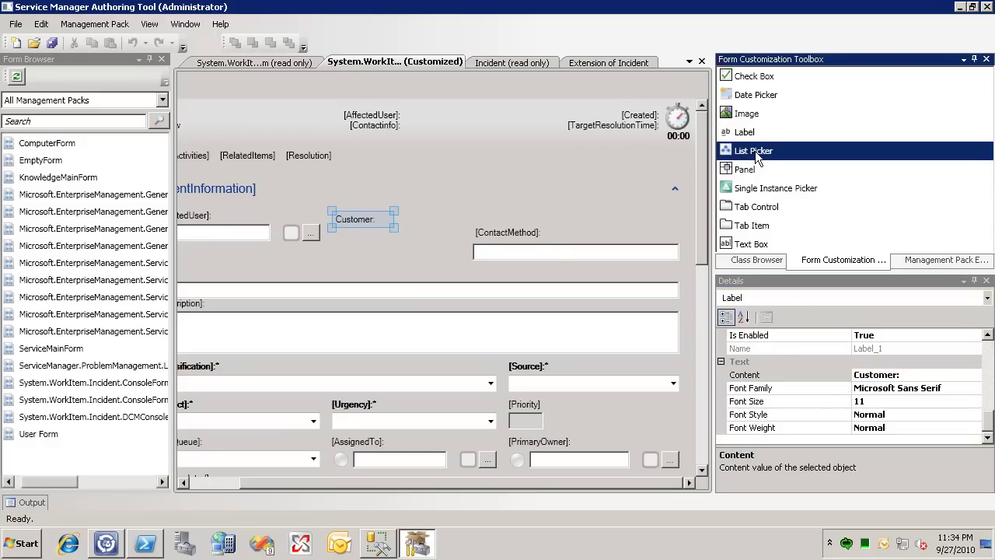
pyautogui.moveTo(453, 179); pyautogui.dragTo(356, 229)
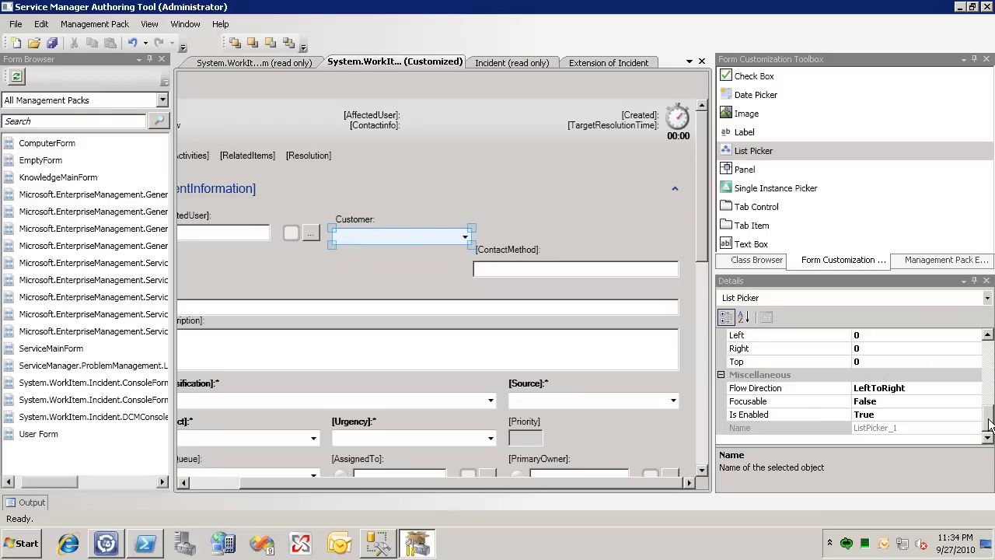
pyautogui.moveTo(989, 423); pyautogui.dragTo(987, 356)
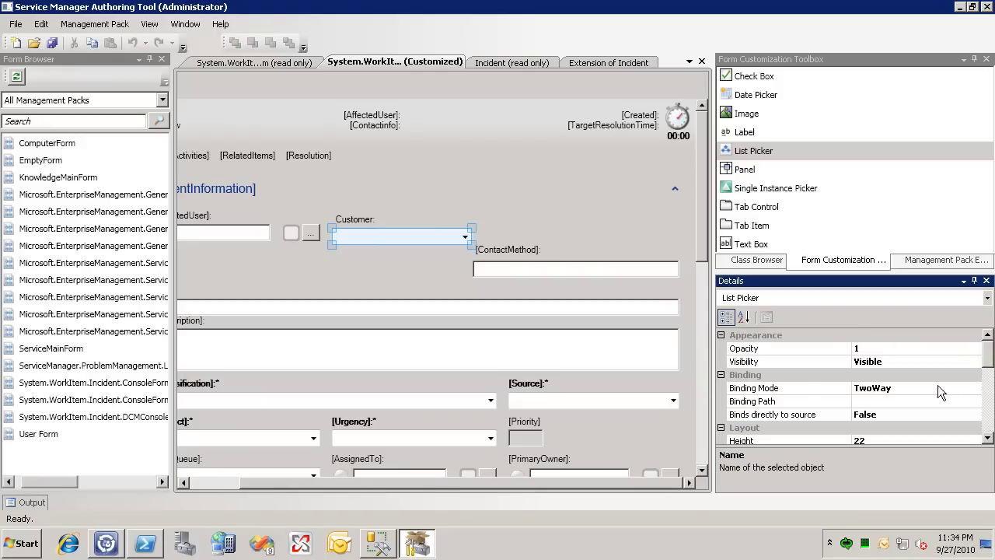
# Set ListPicker_1's Binding Path to the Incident's Customer property
pyautogui.click(929, 403)
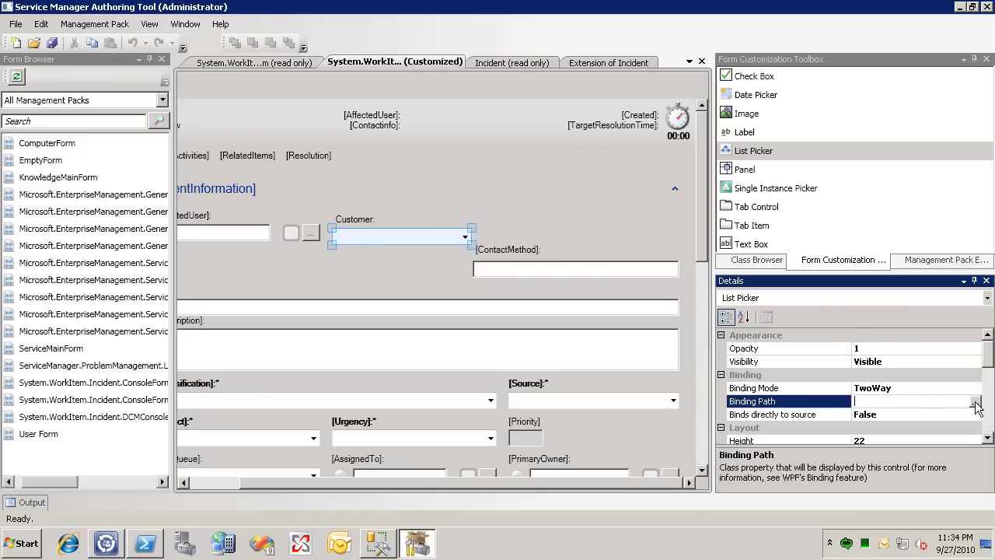
pyautogui.click(976, 401)
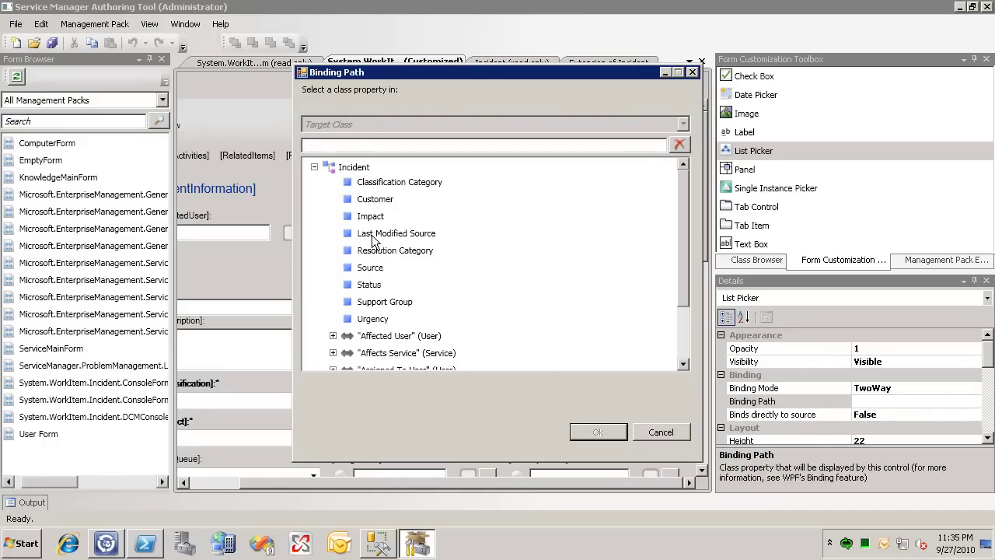
pyautogui.click(378, 201)
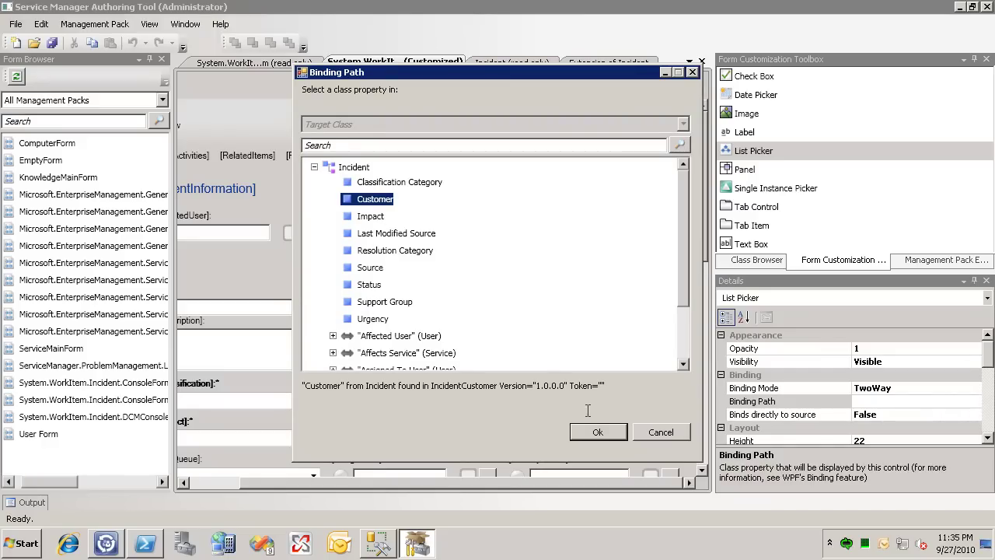
pyautogui.click(594, 432)
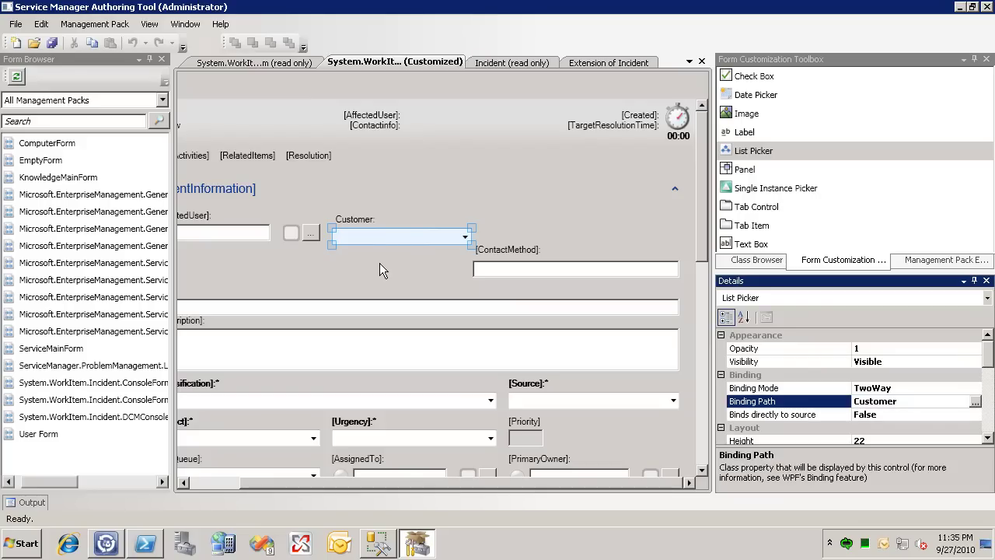
# Save all changes to the management pack, then list the folder contents in PowerShell with dir
pyautogui.click(52, 45)
pyautogui.hotkey('alt', 'Tab')
pyautogui.press('Tab')
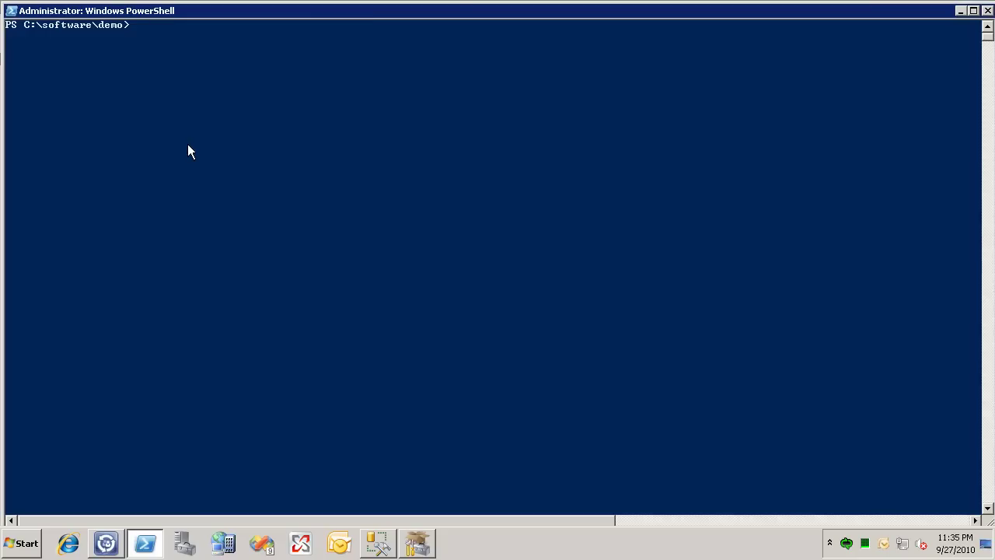
pyautogui.write('dir')
pyautogui.press('Return')
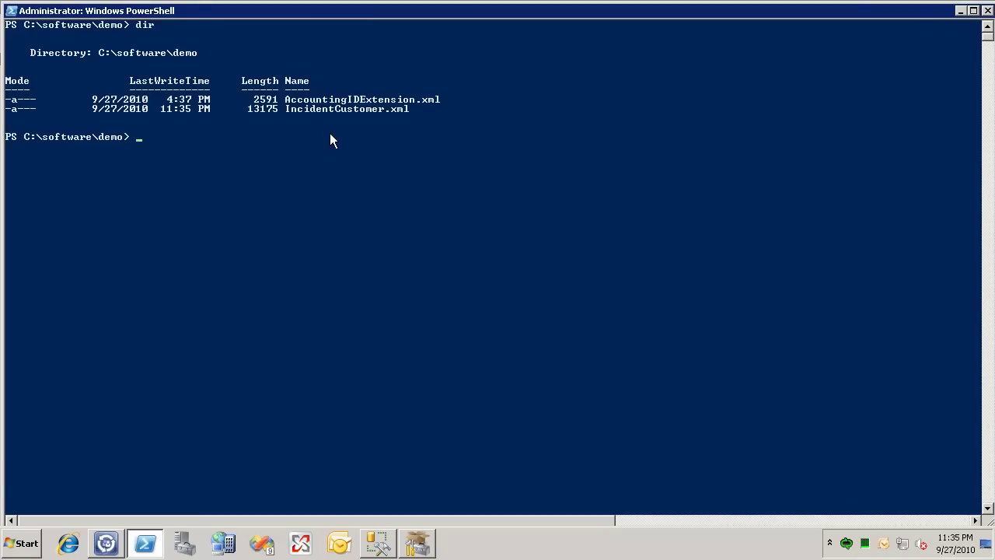
# Import IncidentCustomer.xml using Import-SCSMManagementPack .\IncidentCustomer.xml
pyautogui.write('import-scsmman')
pyautogui.press('Tab')
pyautogui.write('incid')
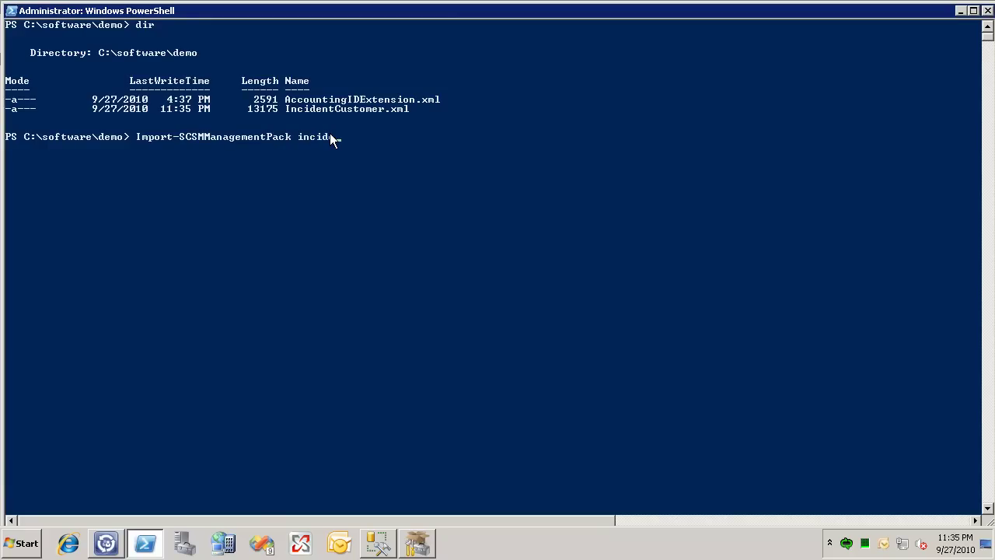
pyautogui.press('Tab')
pyautogui.hotkey('alt', 'Tab')
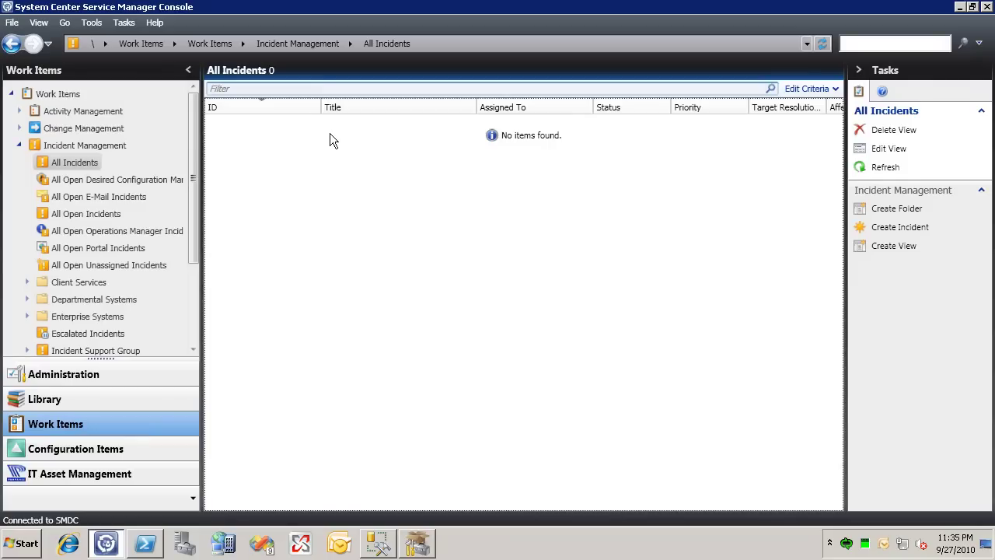
# In Library > Lists, filter on 'Customer' and select the Customer list
pyautogui.hotkey('alt', 'Tab')
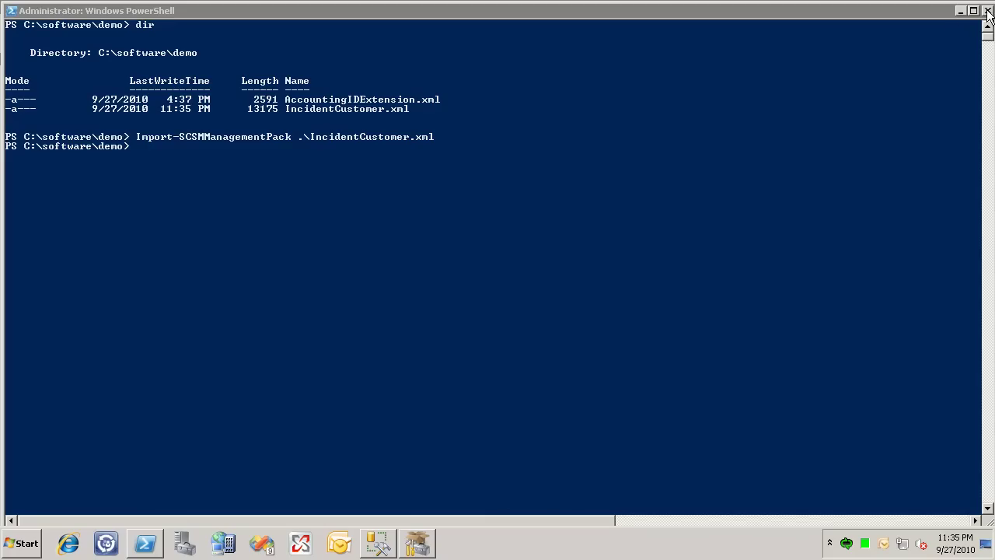
pyautogui.click(109, 544)
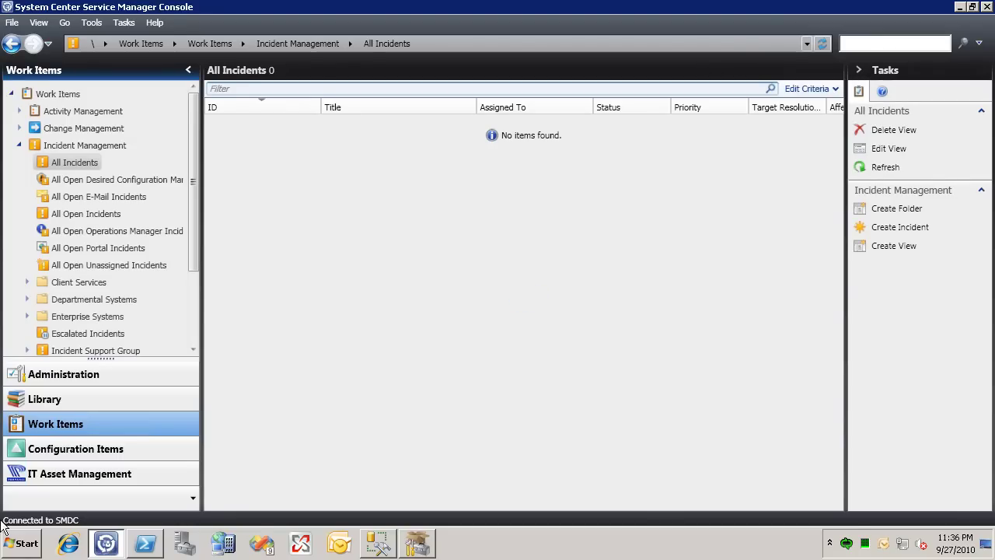
pyautogui.click(75, 403)
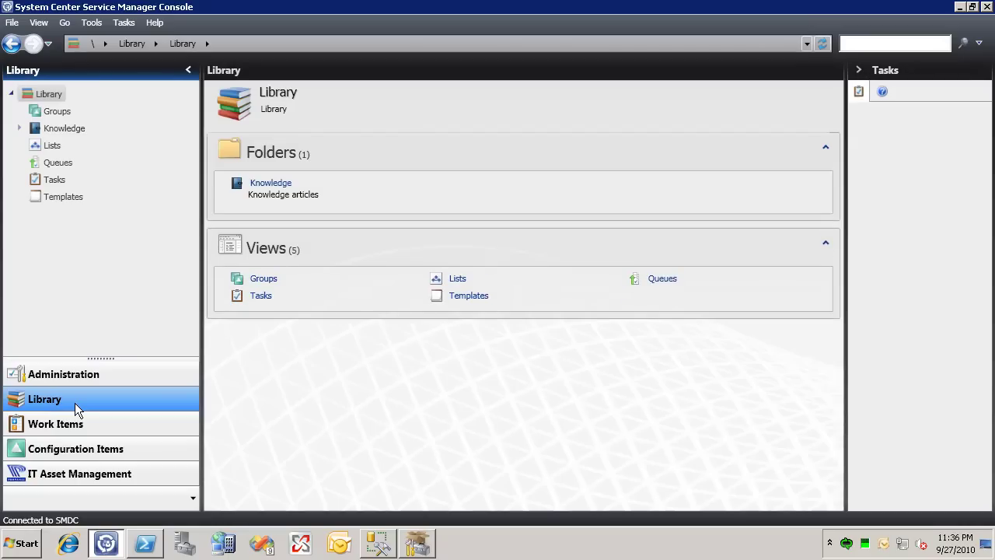
pyautogui.click(51, 145)
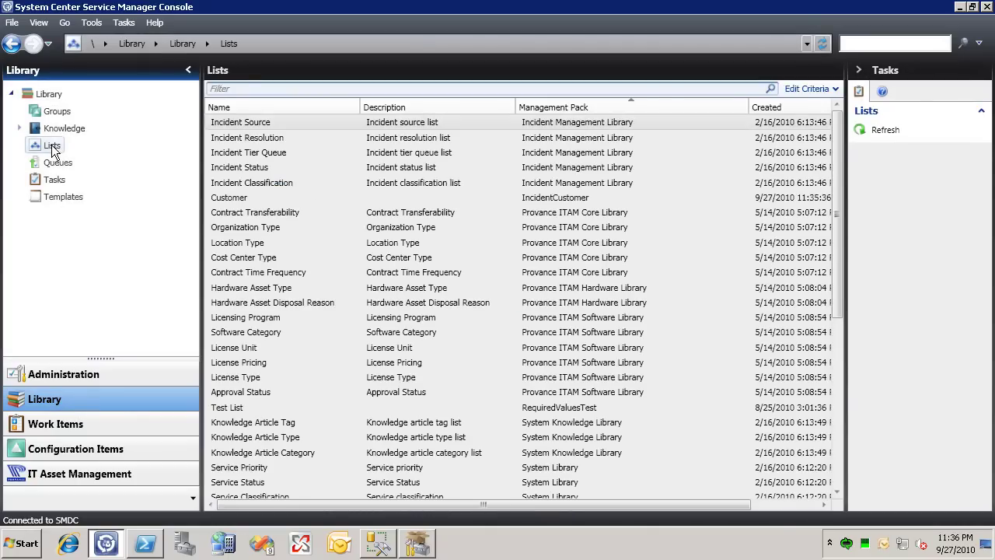
pyautogui.click(236, 89)
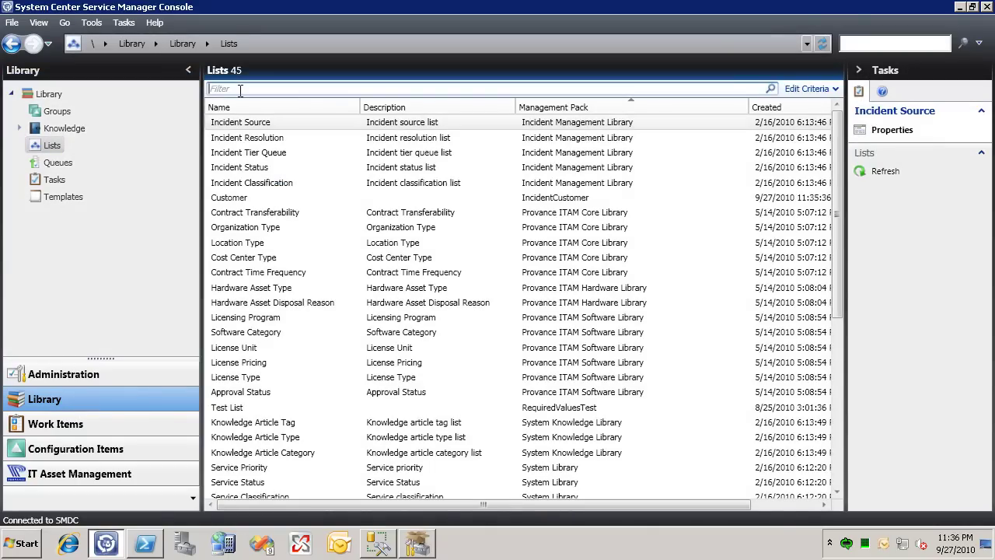
pyautogui.write('Customer')
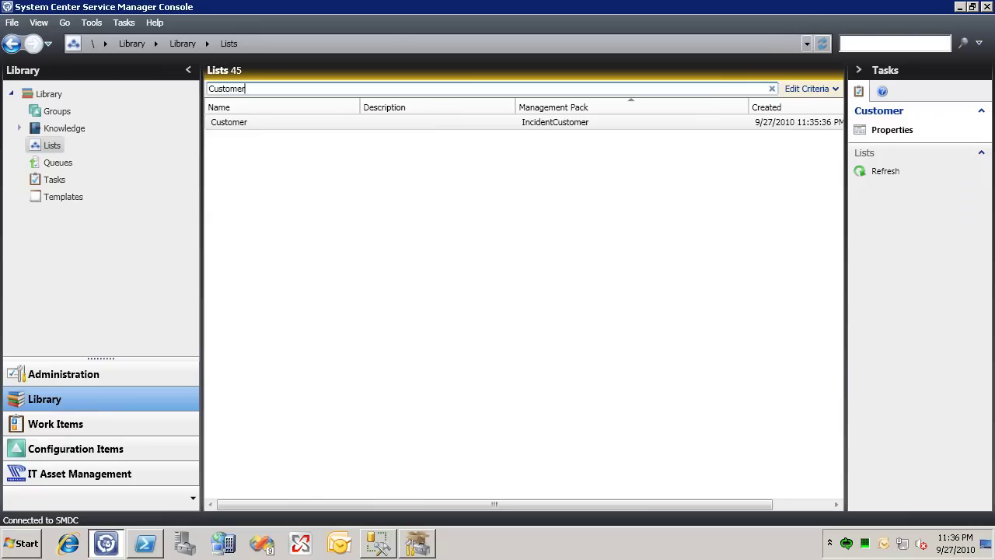
pyautogui.click(242, 122)
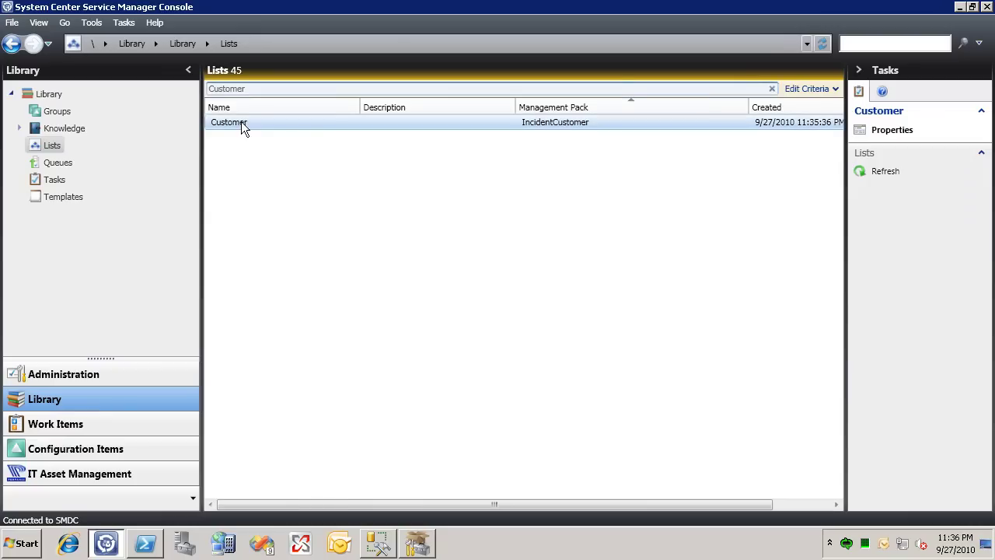
# Open the Customer list's properties and add a first item named 'Customer A'
pyautogui.click(893, 132)
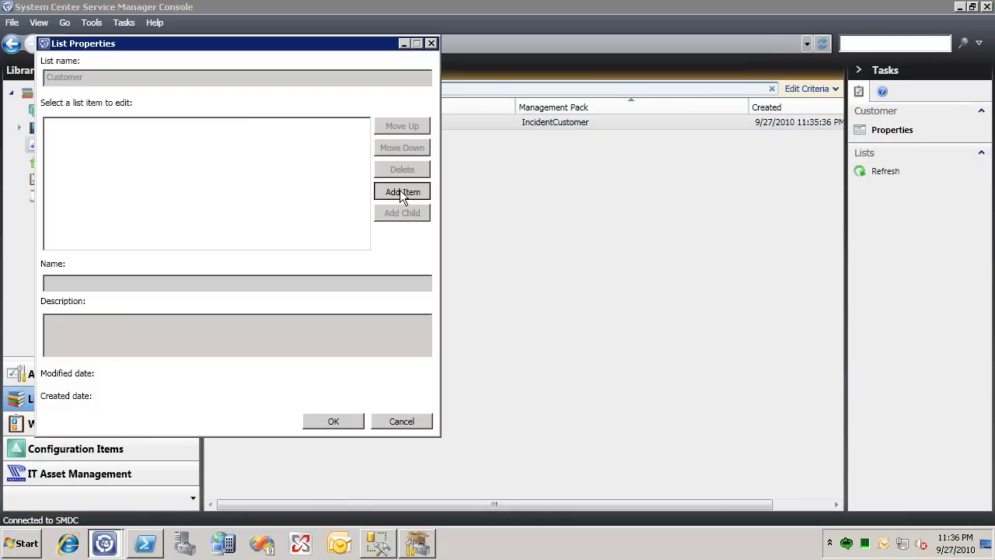
pyautogui.click(400, 193)
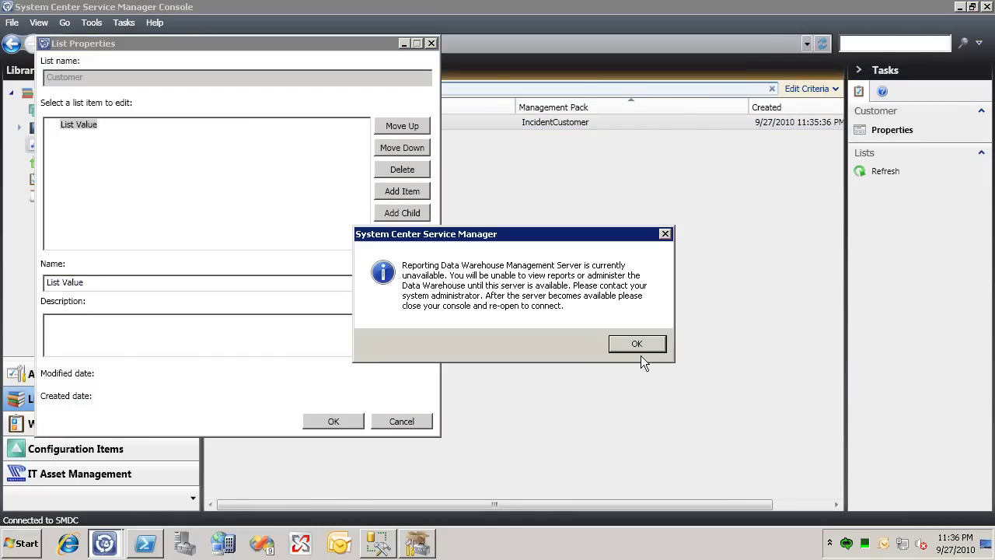
pyautogui.click(637, 345)
pyautogui.click(311, 282)
pyautogui.hotkey('ctrl', 'a')
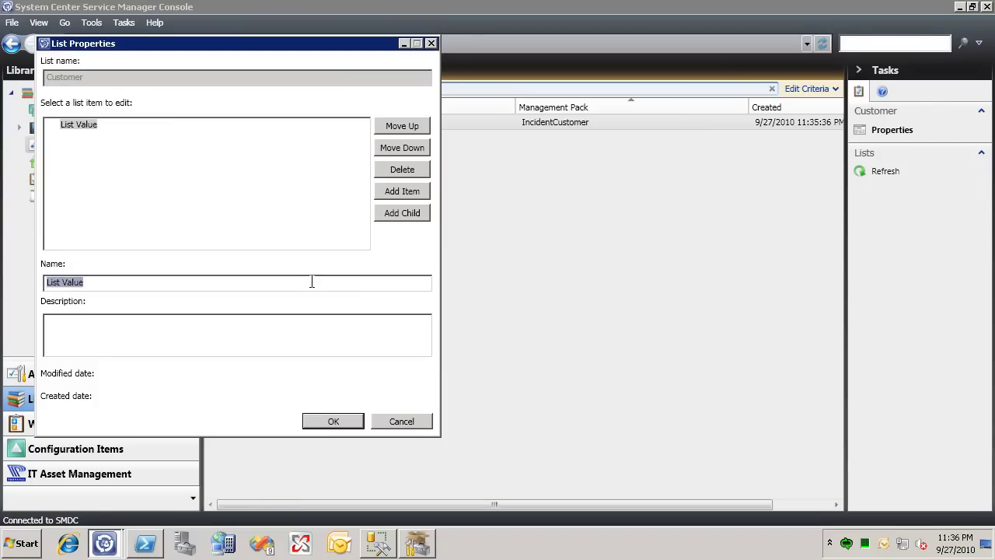
pyautogui.press('BackSpace')
pyautogui.write('Customer A')
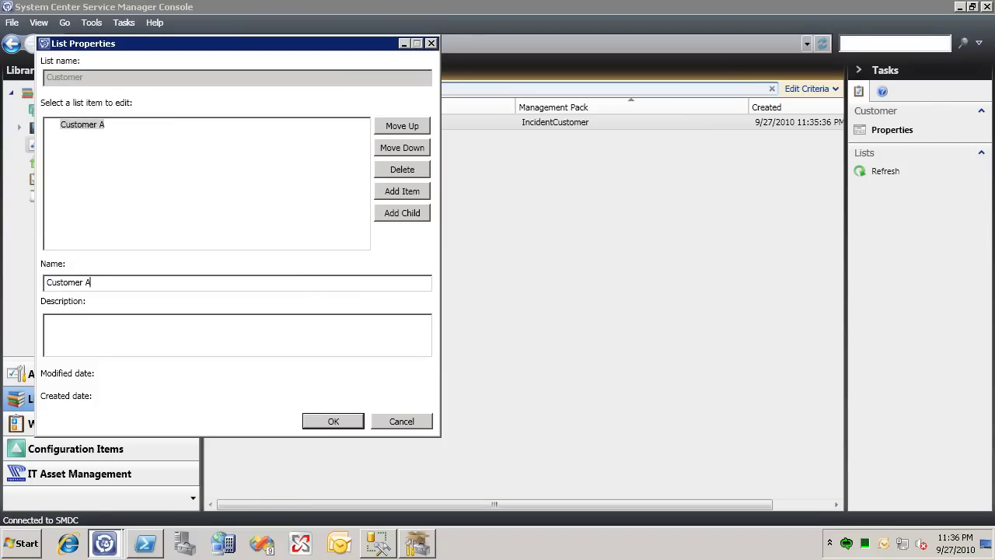
# Add a second item named 'Customer B' and save the list with OK
pyautogui.click(404, 193)
pyautogui.click(309, 285)
pyautogui.click(90, 135)
pyautogui.click(135, 282)
pyautogui.hotkey('ctrl', 'a')
pyautogui.write('Customer B')
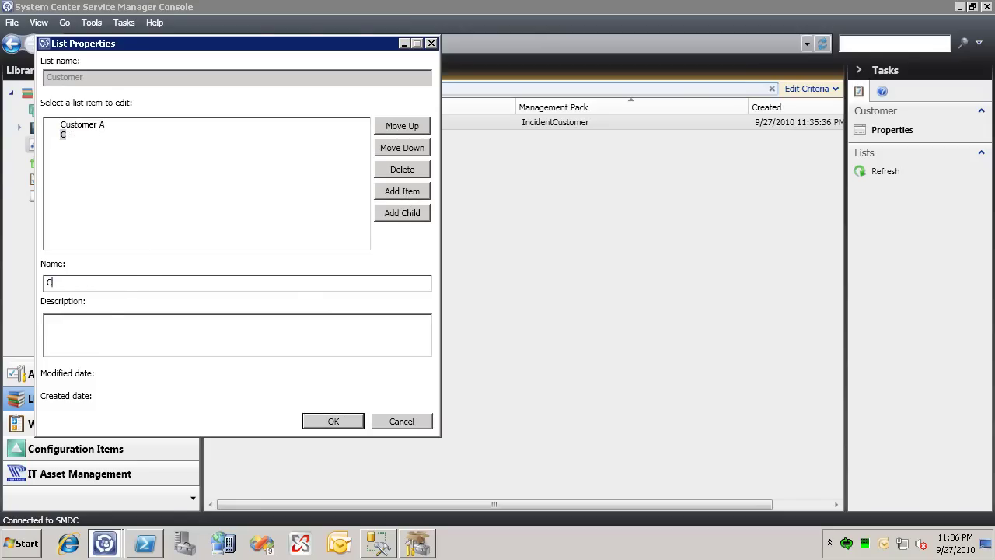
pyautogui.click(327, 424)
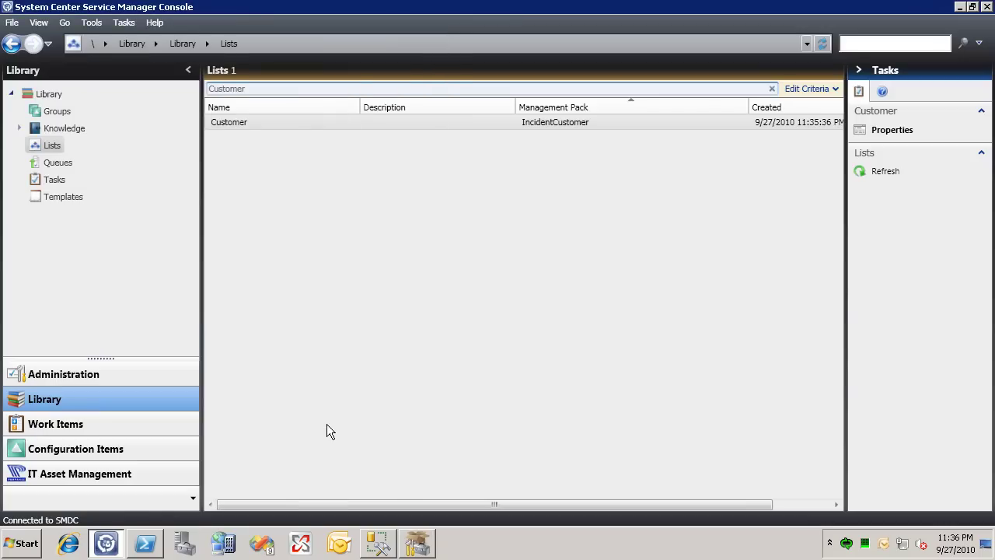
# Create a new incident from Work Items and set its Customer to Customer A
pyautogui.click(176, 428)
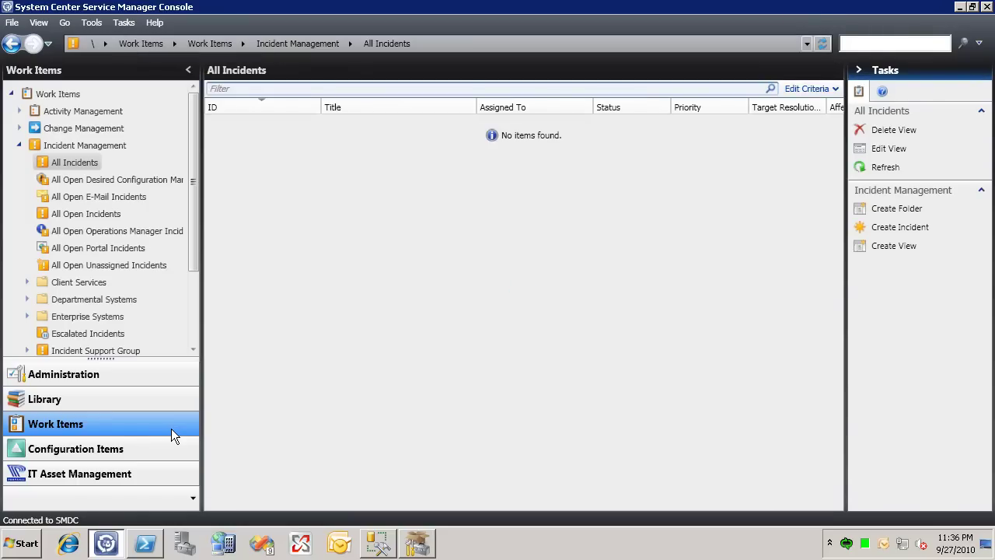
pyautogui.click(890, 229)
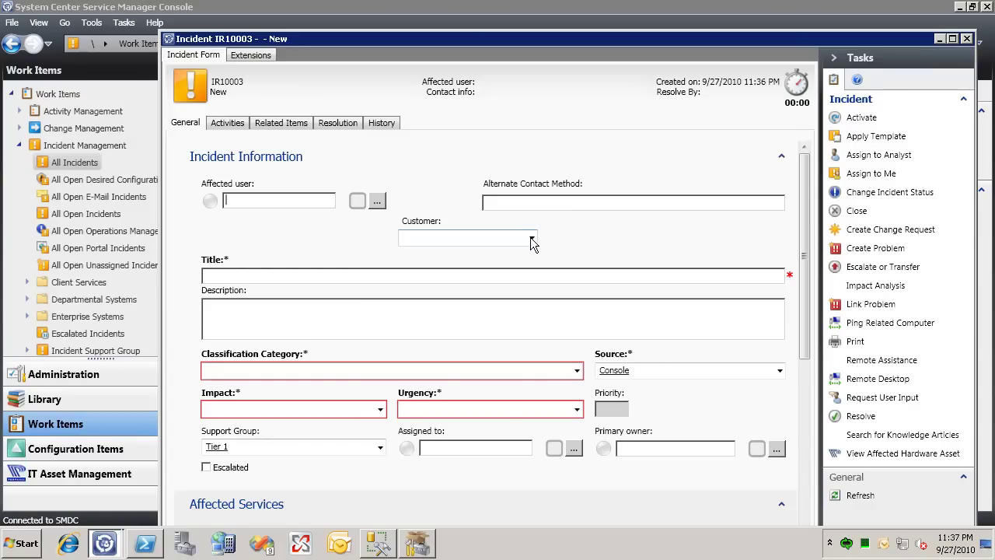
pyautogui.click(533, 239)
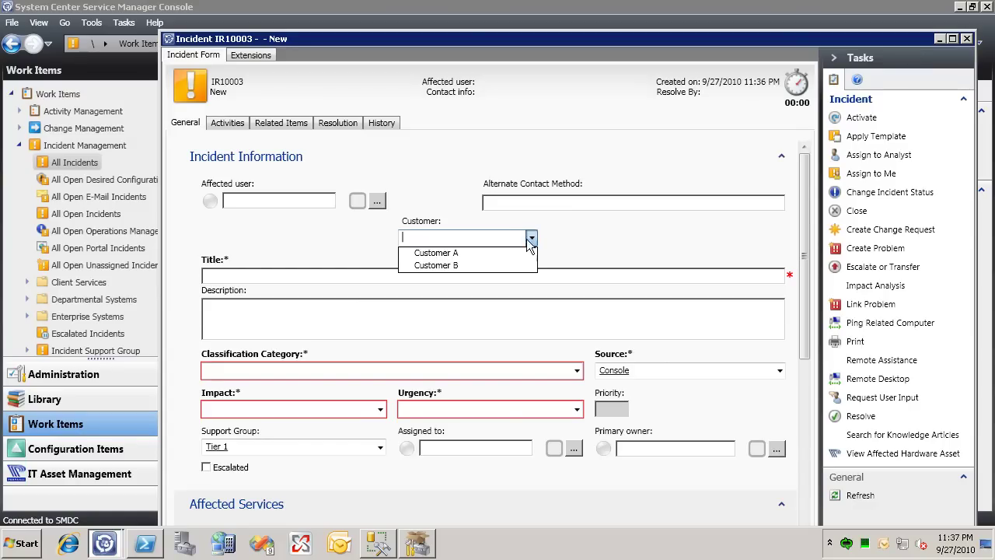
pyautogui.click(509, 253)
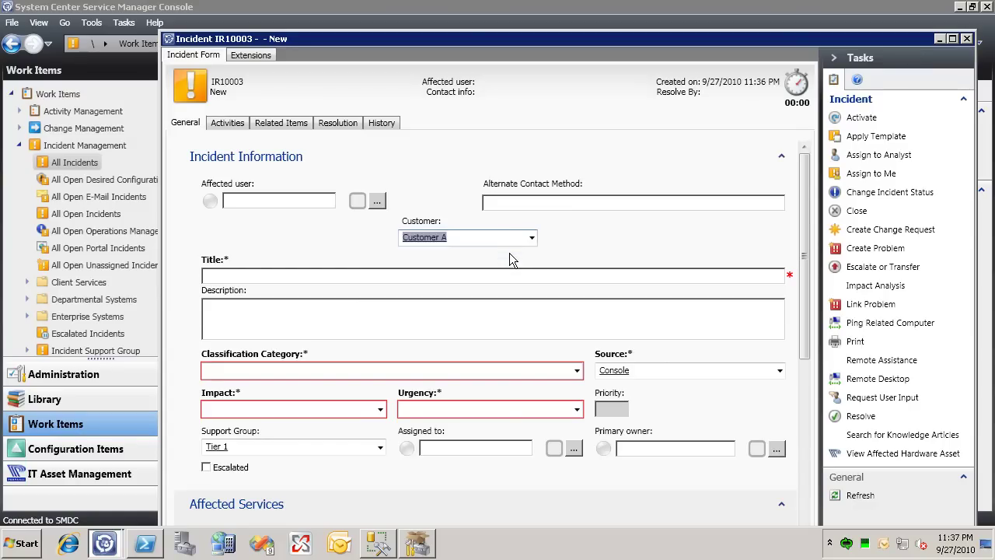
# Set the classification to E-Mail Problems, impact Low and urgency Medium
pyautogui.click(579, 373)
pyautogui.click(474, 397)
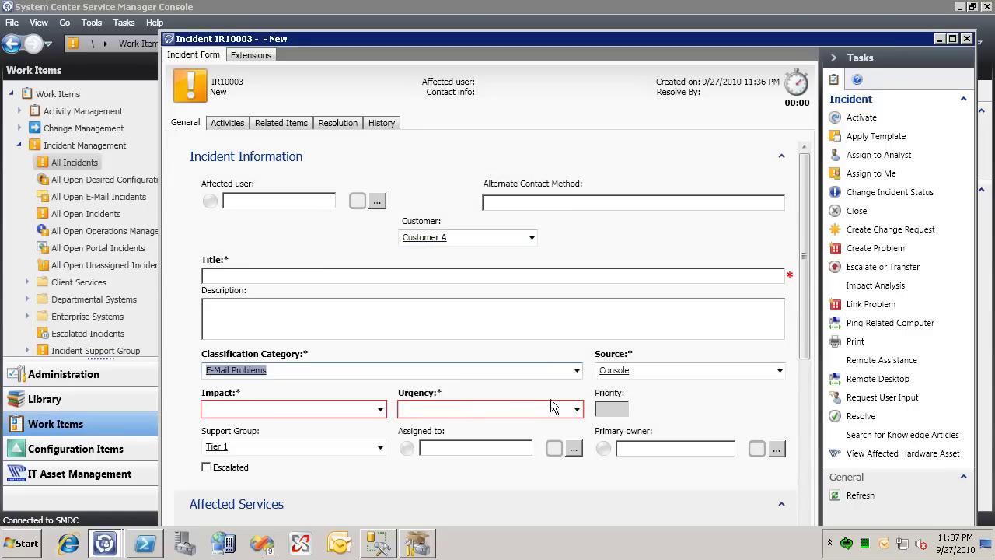
pyautogui.click(379, 408)
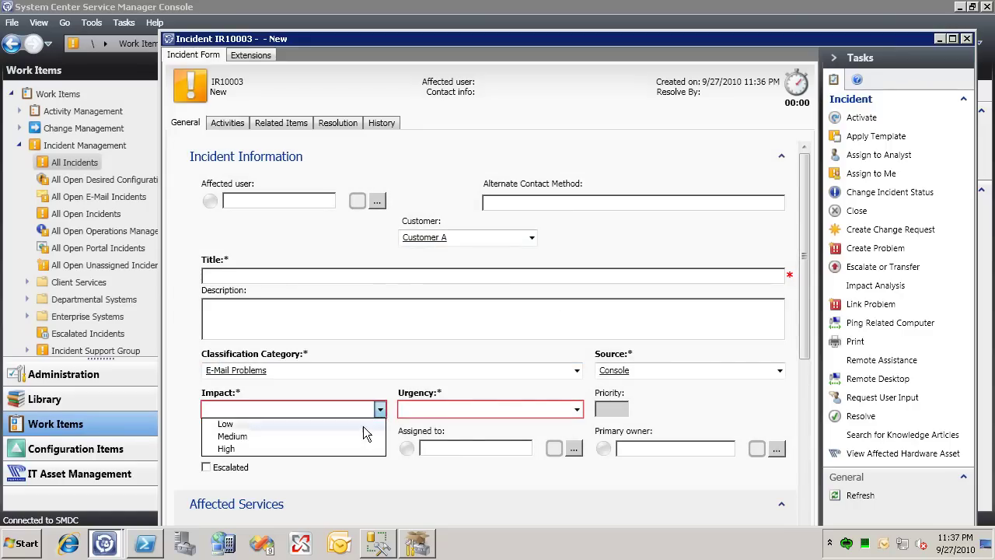
pyautogui.click(363, 426)
pyautogui.click(577, 409)
pyautogui.click(565, 436)
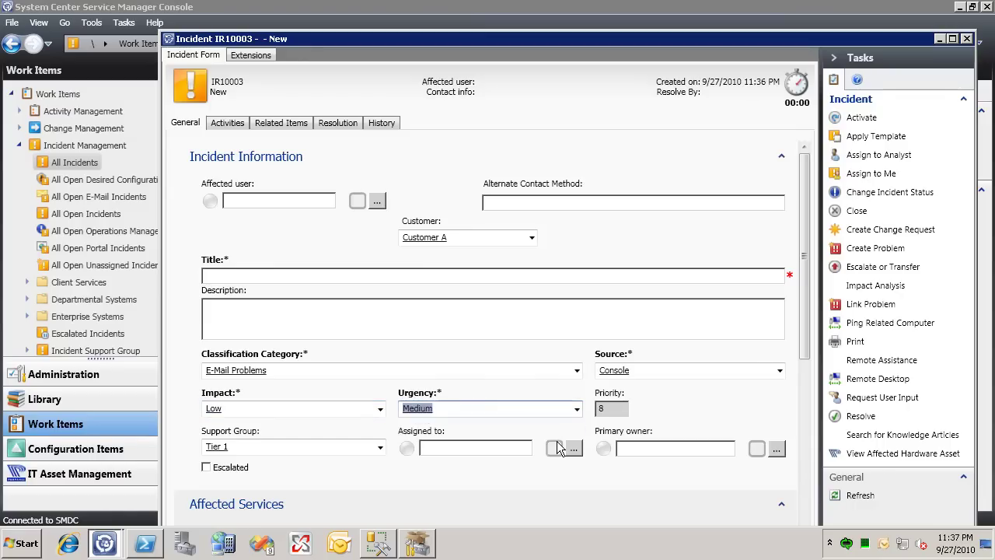
pyautogui.click(741, 275)
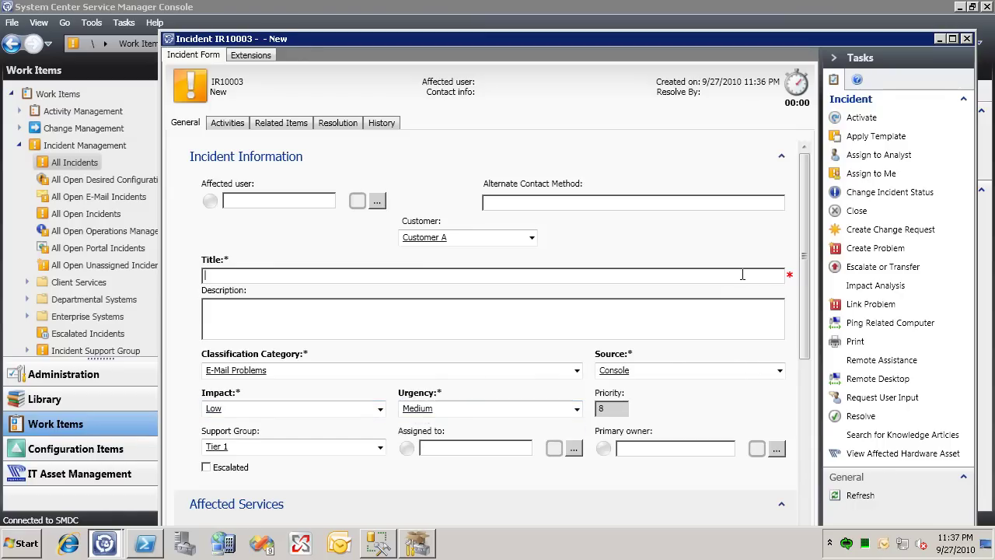
# Title incident IR10003 'test', review its Extensions tab, and save it with OK
pyautogui.write('test')
pyautogui.doubleClick(743, 37)
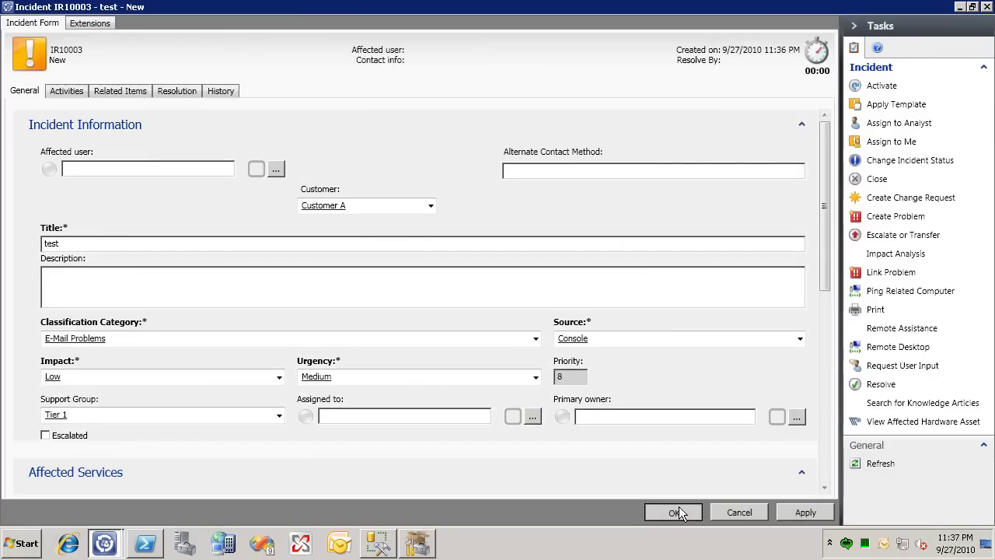
pyautogui.click(98, 24)
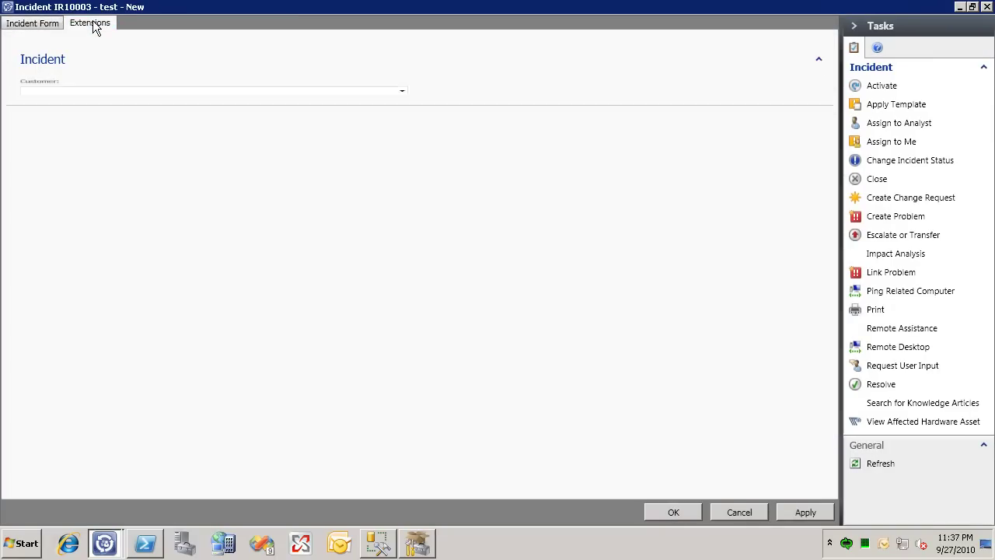
pyautogui.click(51, 25)
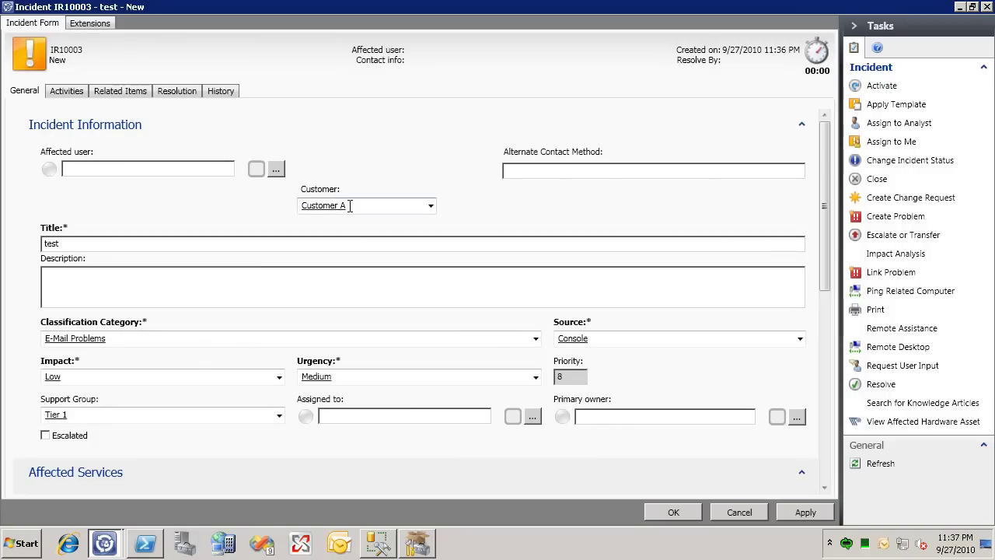
pyautogui.click(90, 24)
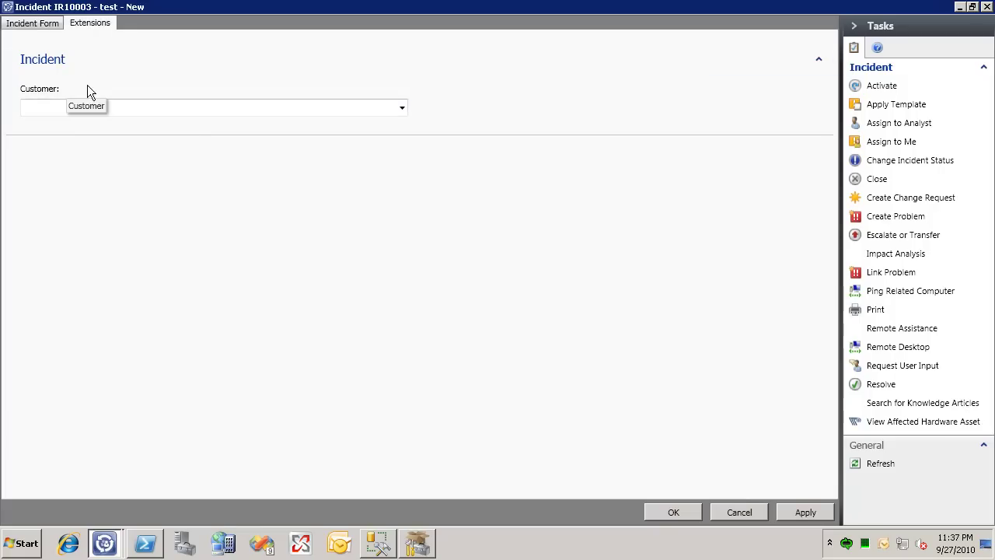
pyautogui.click(49, 25)
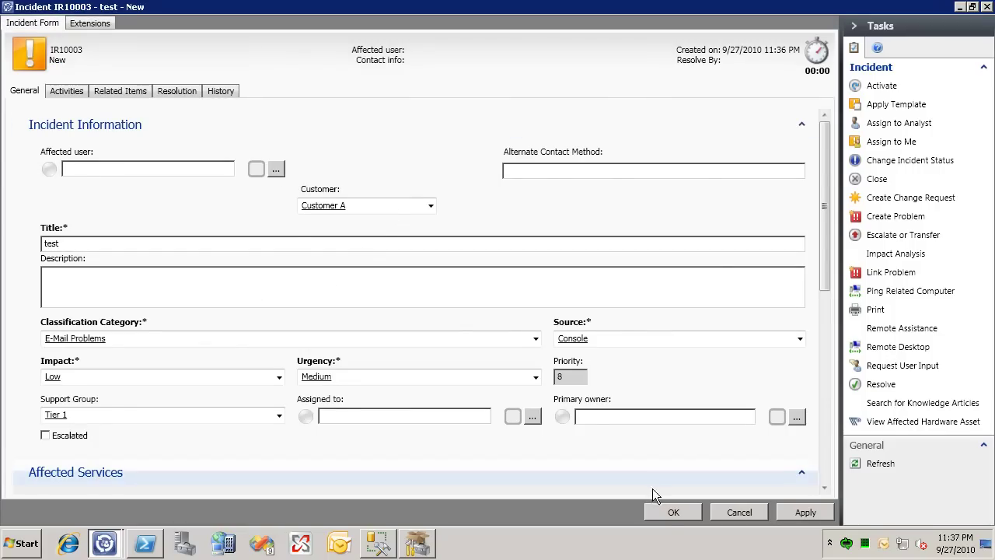
pyautogui.click(669, 512)
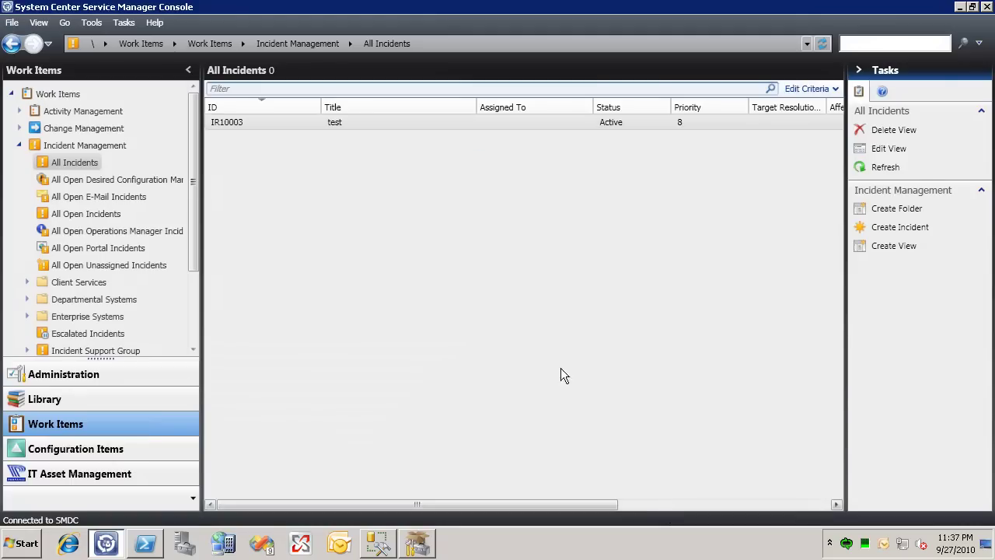
pyautogui.doubleClick(412, 124)
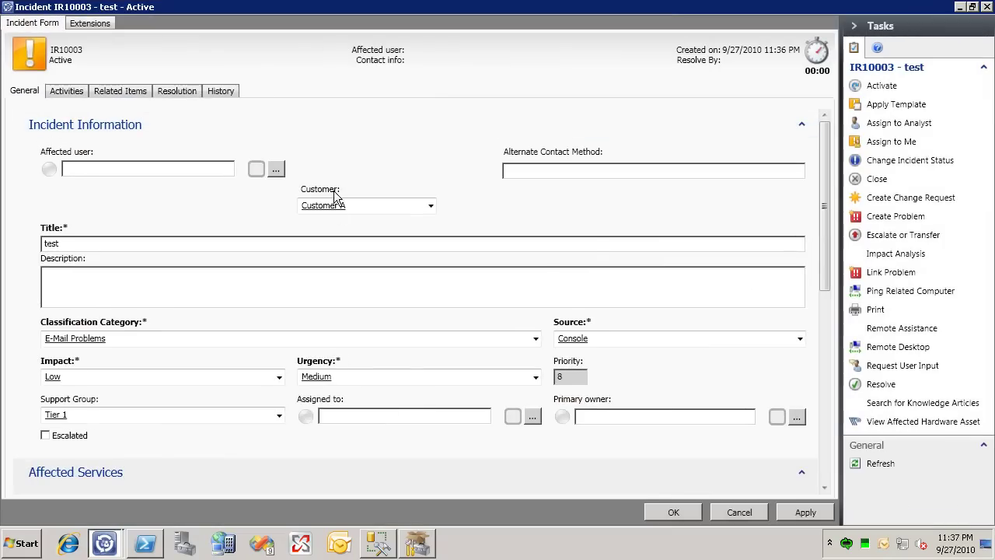
pyautogui.click(729, 507)
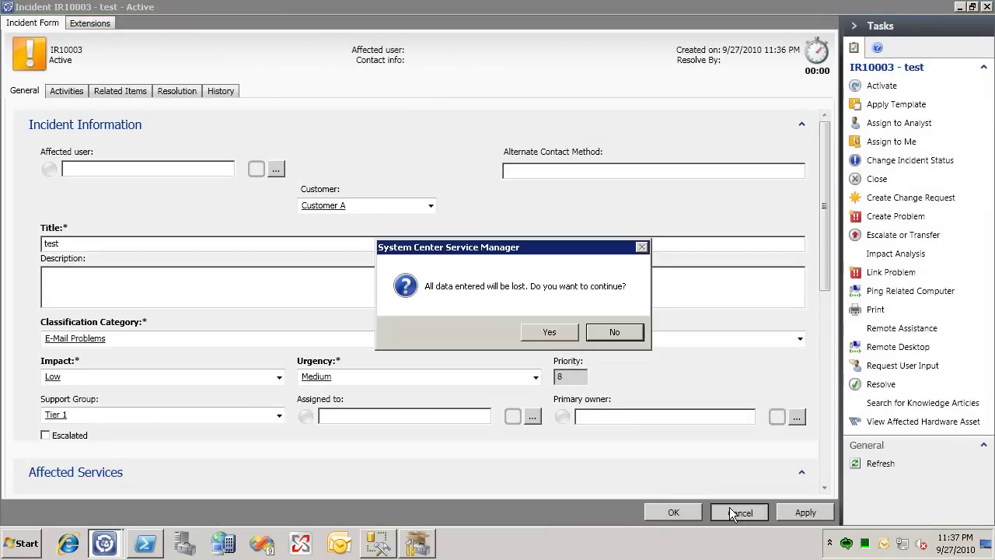
pyautogui.click(550, 332)
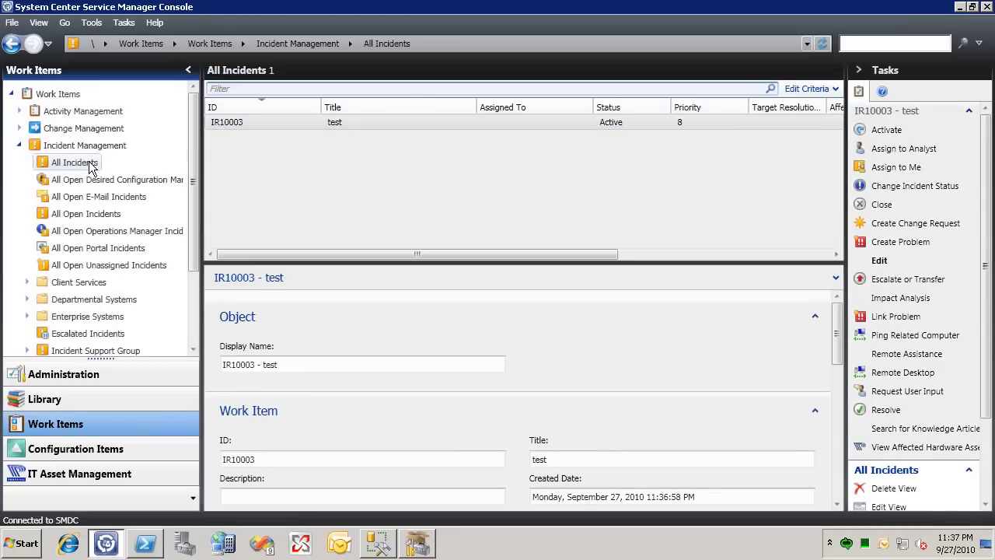
# Edit the All Incidents view, tick Customer under Display, and save the view
pyautogui.rightClick(90, 163)
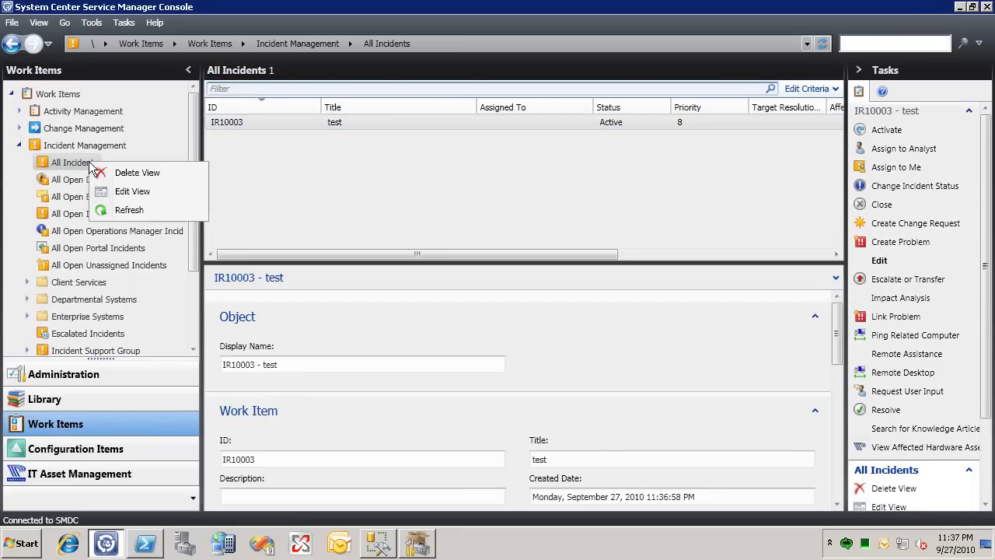
pyautogui.click(116, 191)
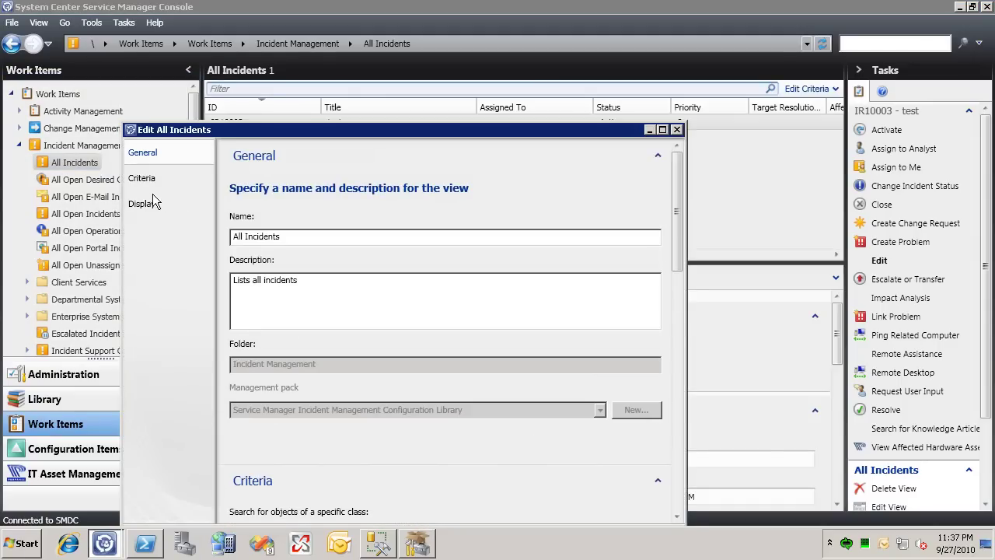
pyautogui.click(143, 205)
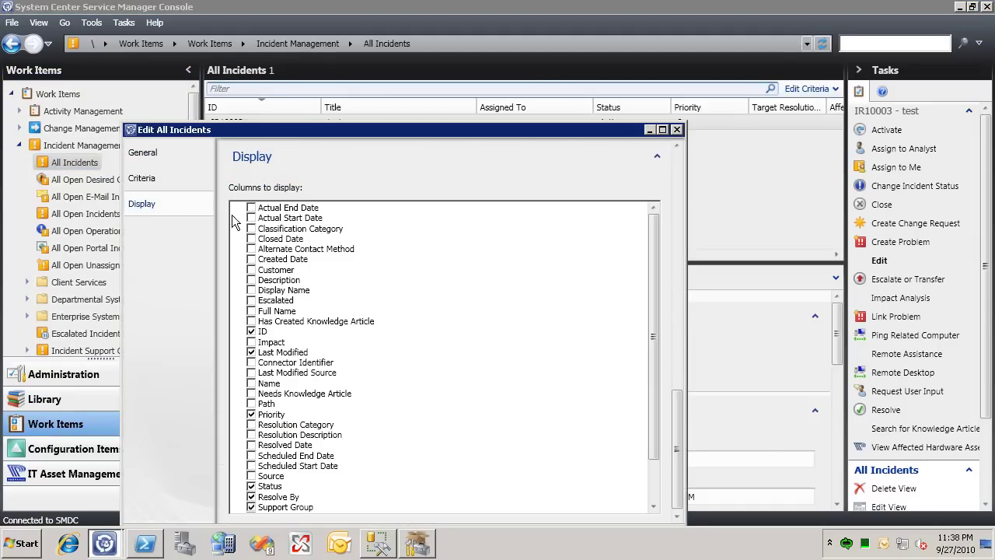
pyautogui.click(251, 270)
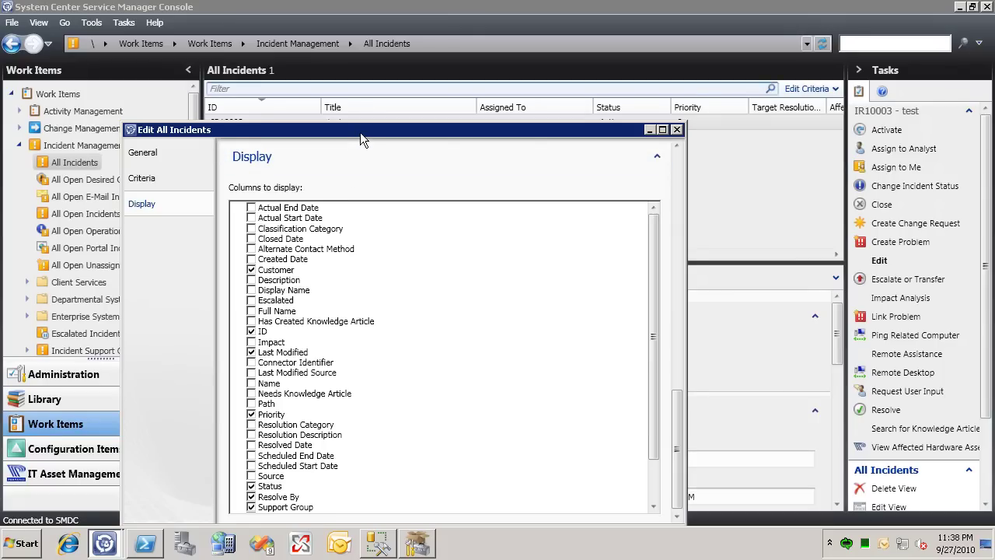
pyautogui.moveTo(359, 132); pyautogui.dragTo(377, 84)
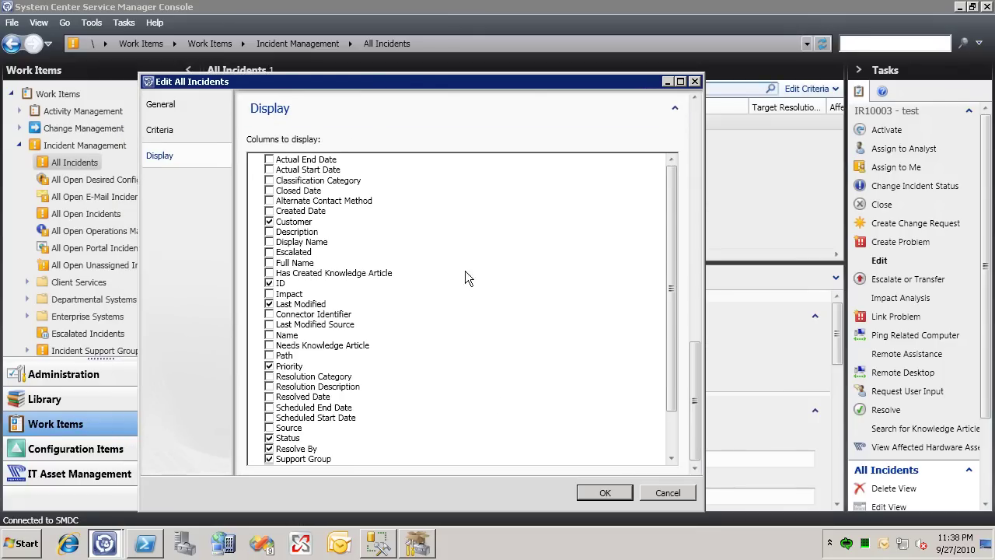
pyautogui.click(605, 495)
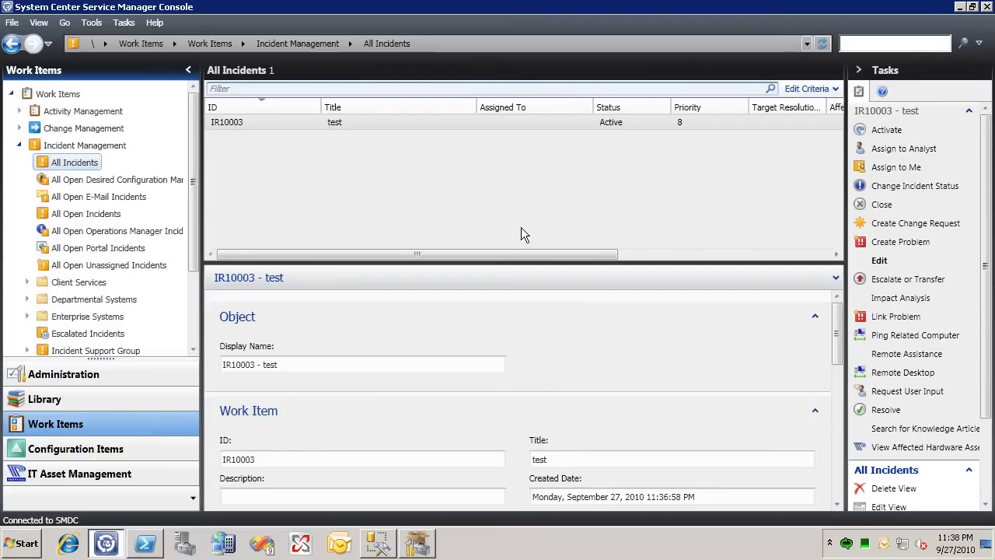
# Select the IR10003 row and verify its Customer column reads Customer A
pyautogui.click(648, 254)
pyautogui.click(835, 254)
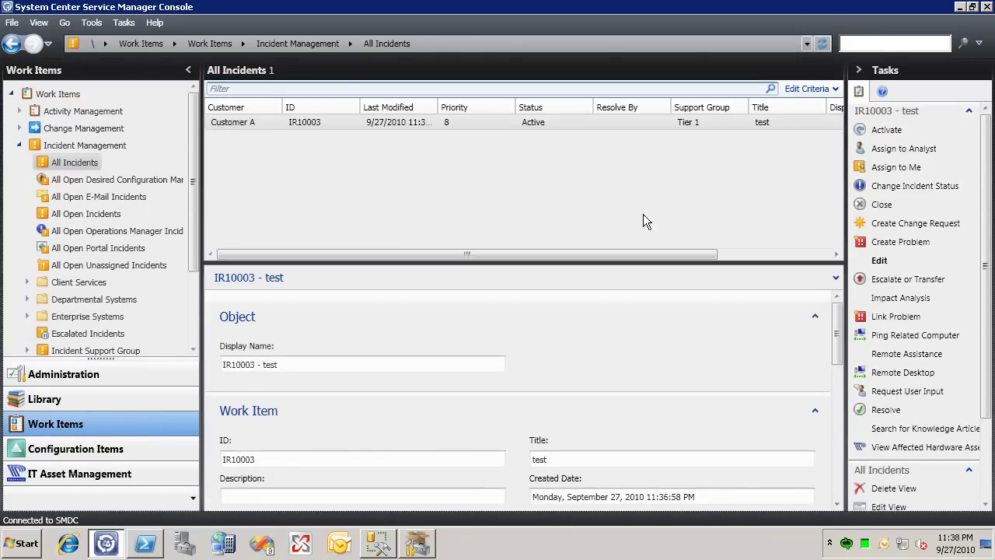
pyautogui.click(225, 125)
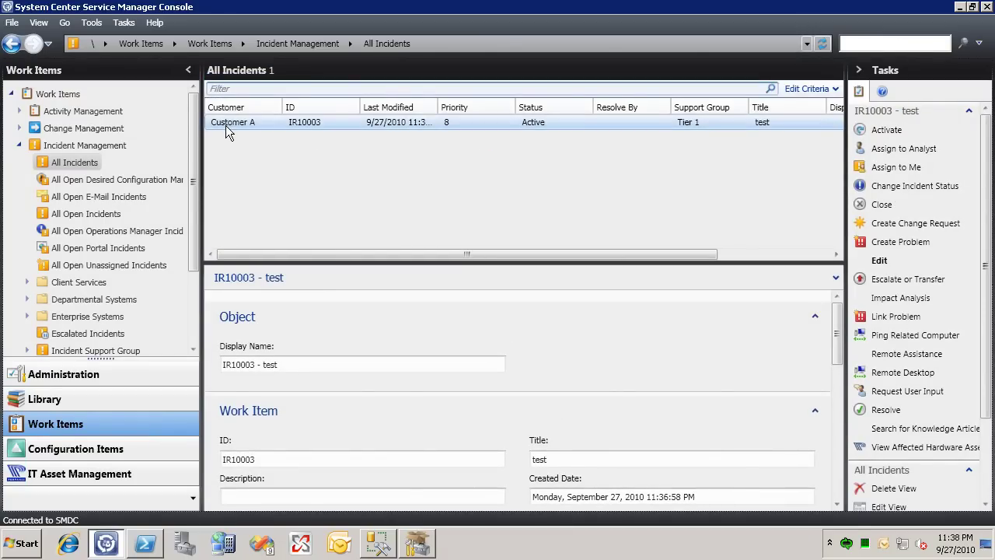